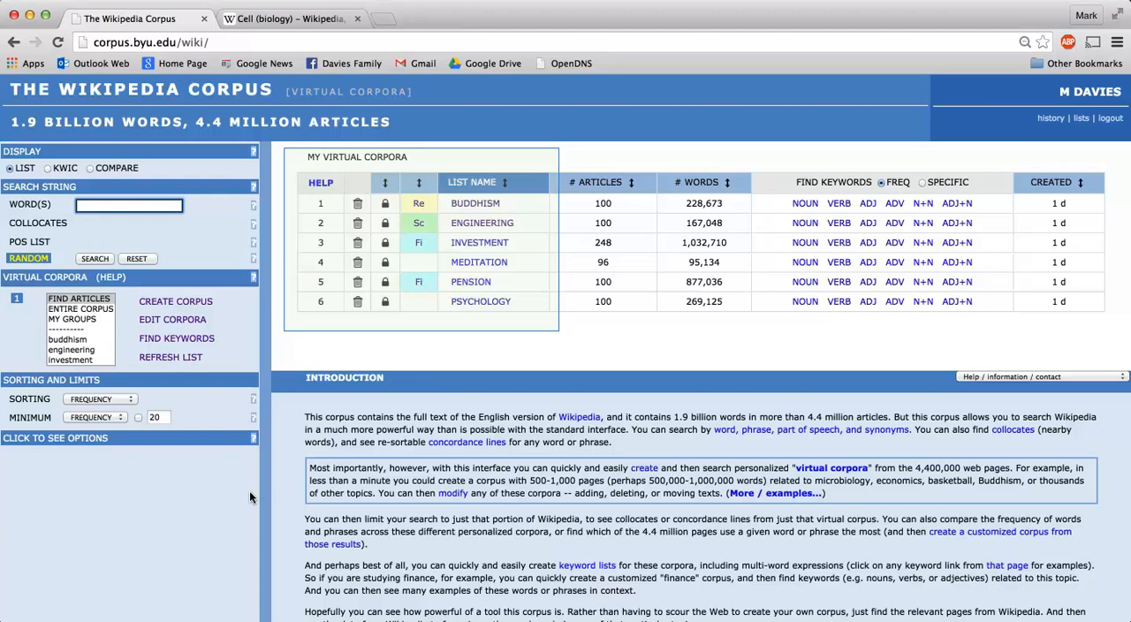
Start creating a virtual corpus by finding 300 pages whose title words match biolog*
click(173, 299)
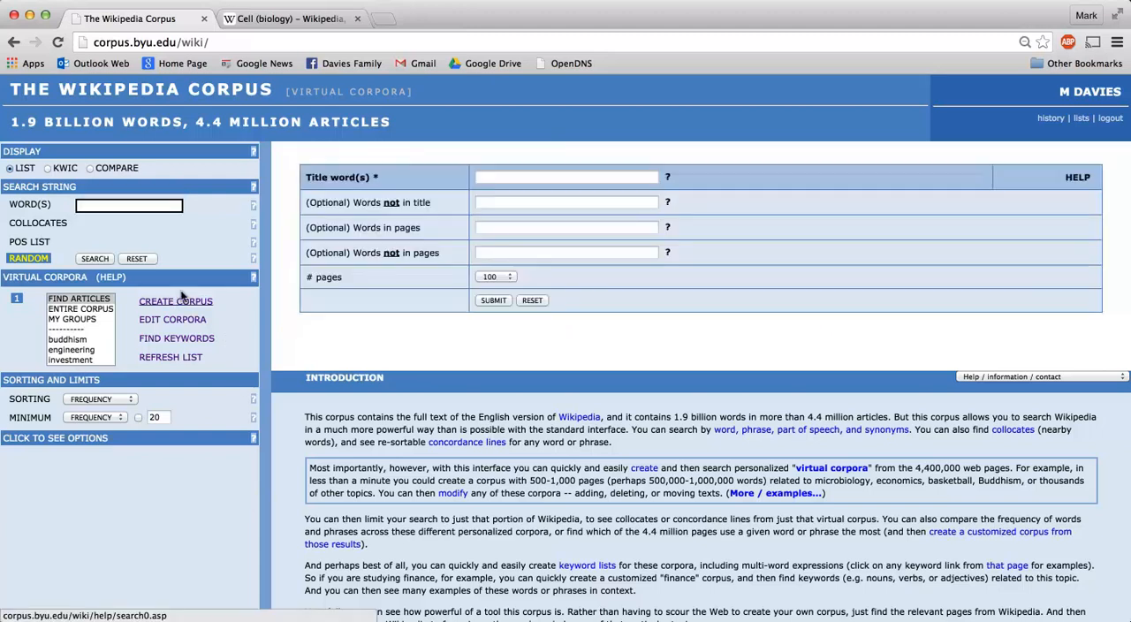
click(490, 174)
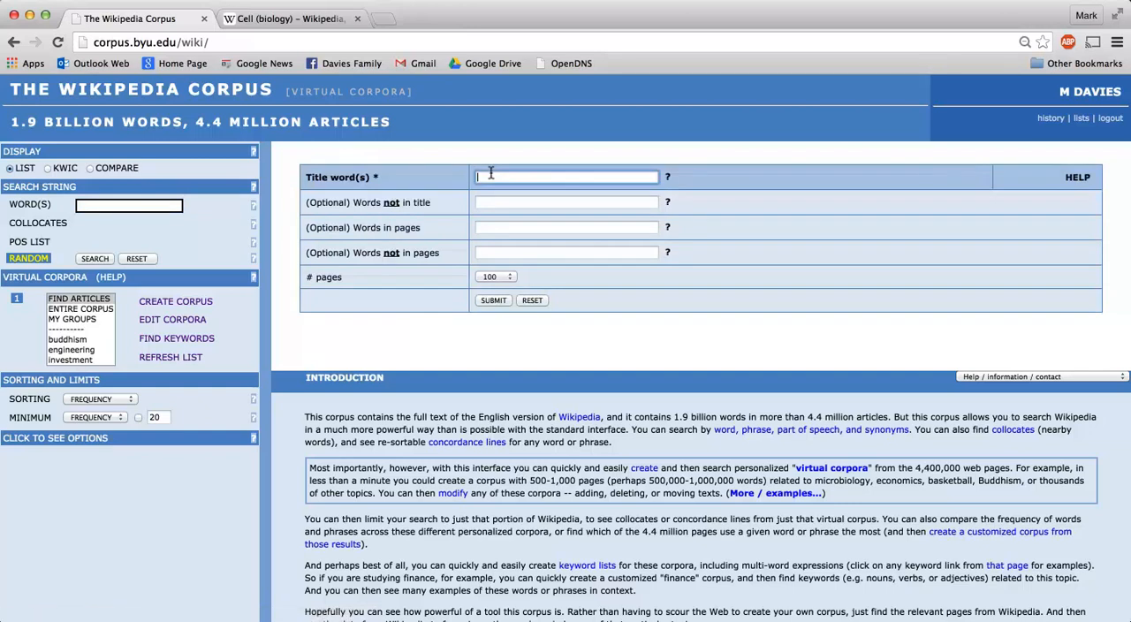
text(biolo)
key(Down)
key(Down)
key(Return)
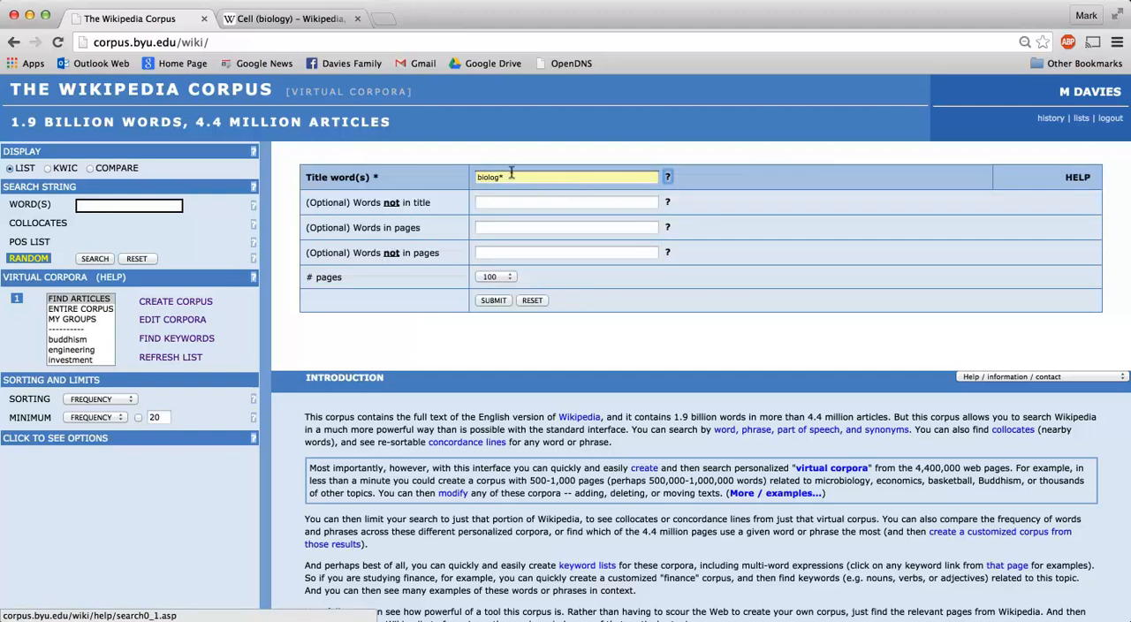
click(493, 277)
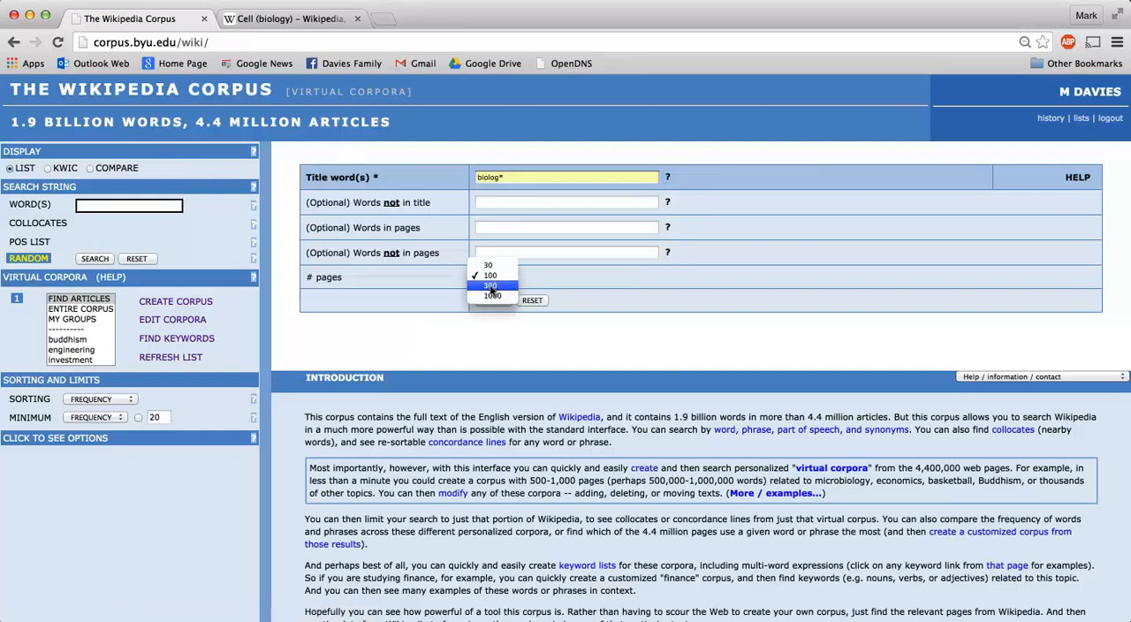
click(491, 287)
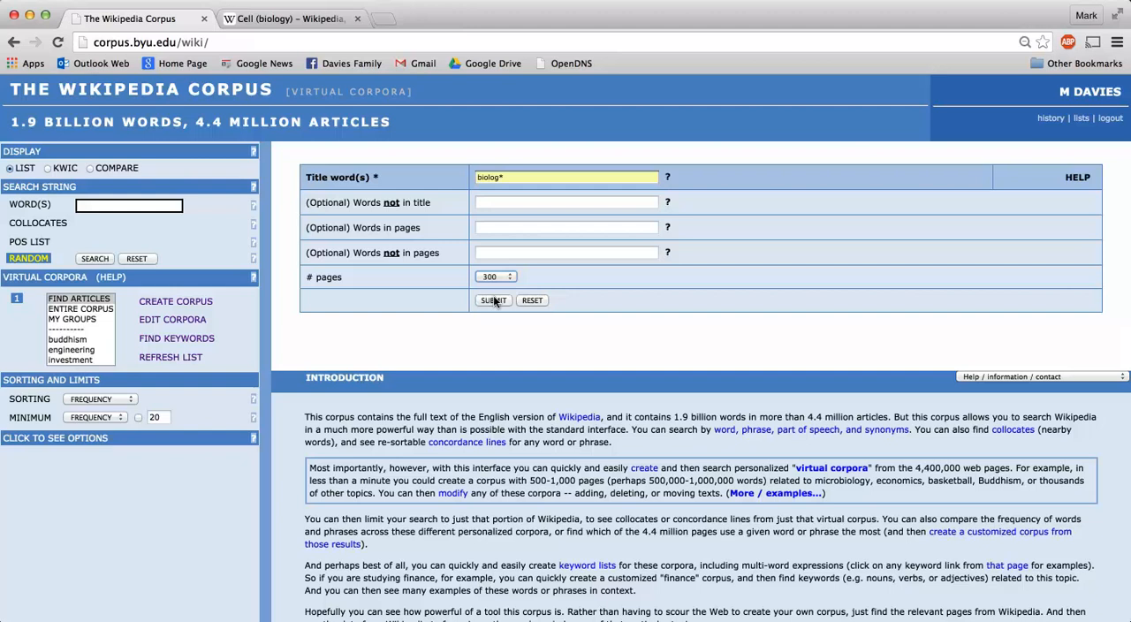
click(493, 301)
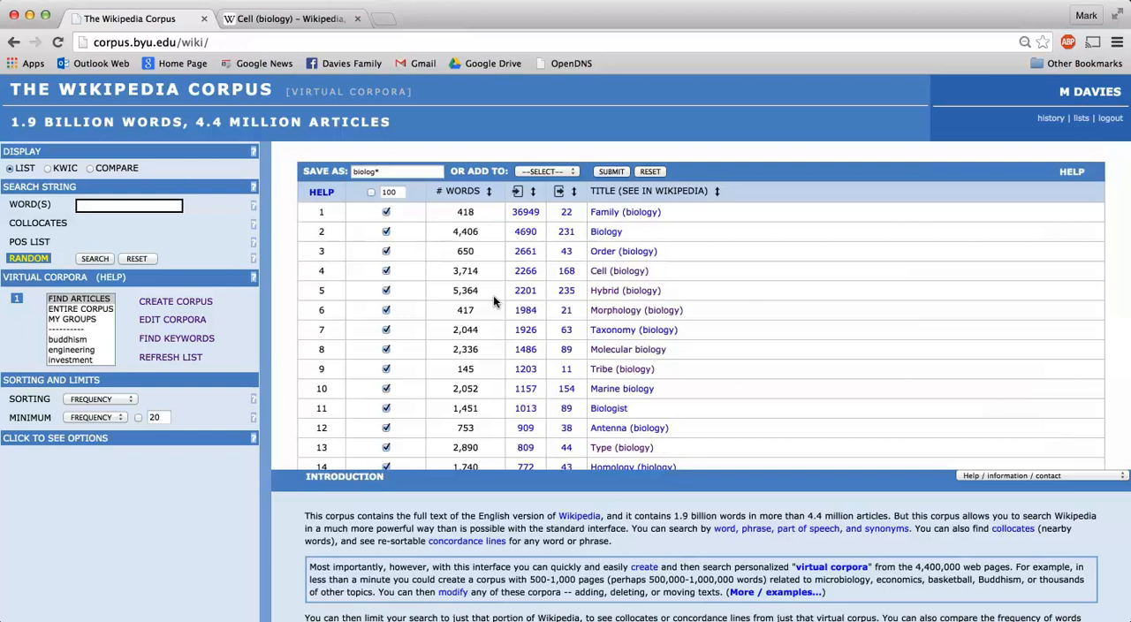
Look through the matching biology articles and view the Cell (biology) Wikipedia page, closing it when done
scroll(478, 311, down, 20)
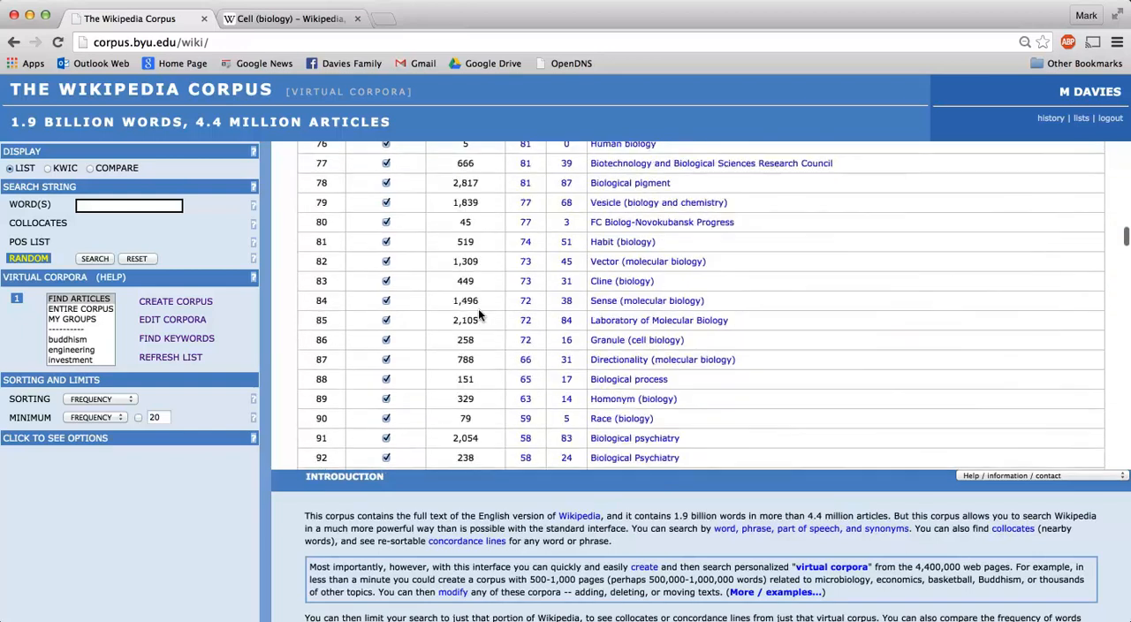
scroll(478, 309, down, 12)
scroll(478, 308, up, 9)
scroll(478, 308, up, 20)
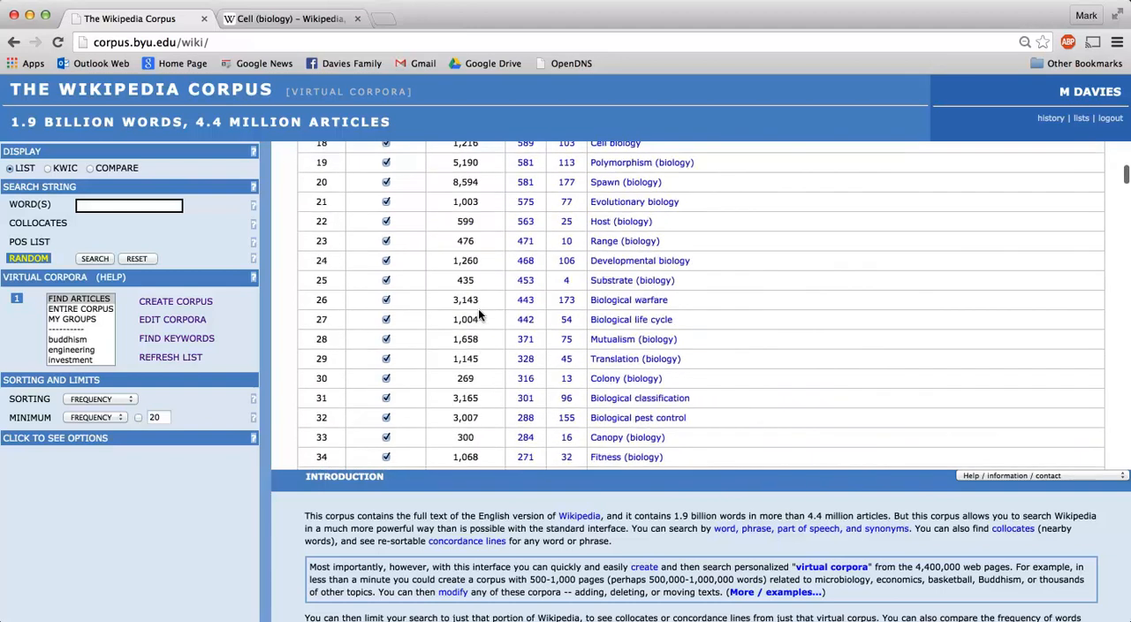
scroll(478, 309, up, 3)
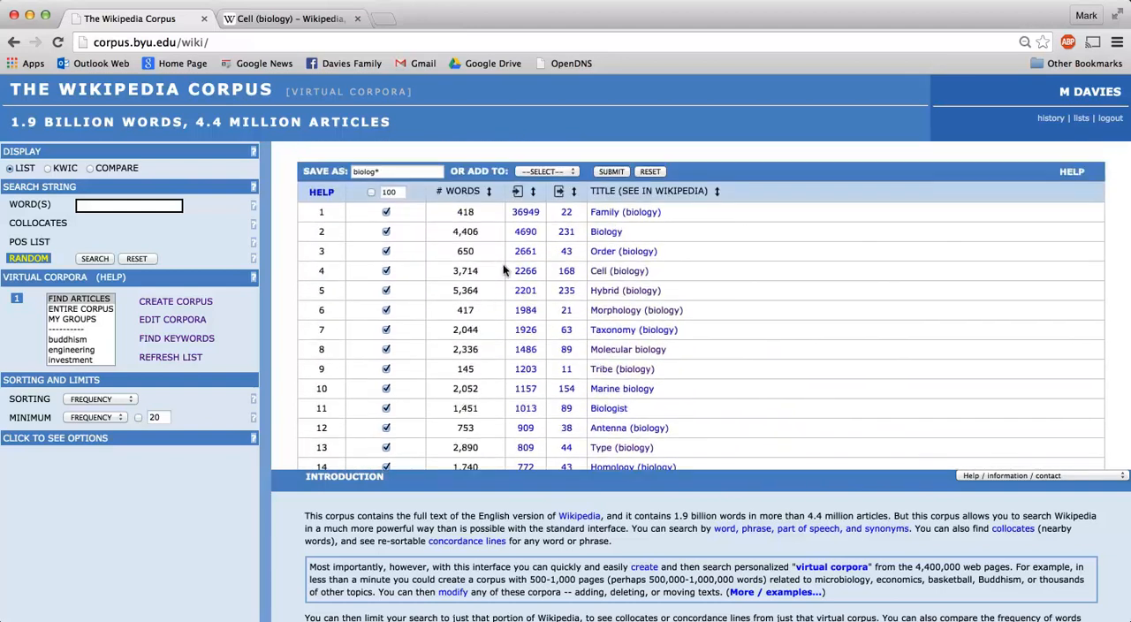
click(599, 271)
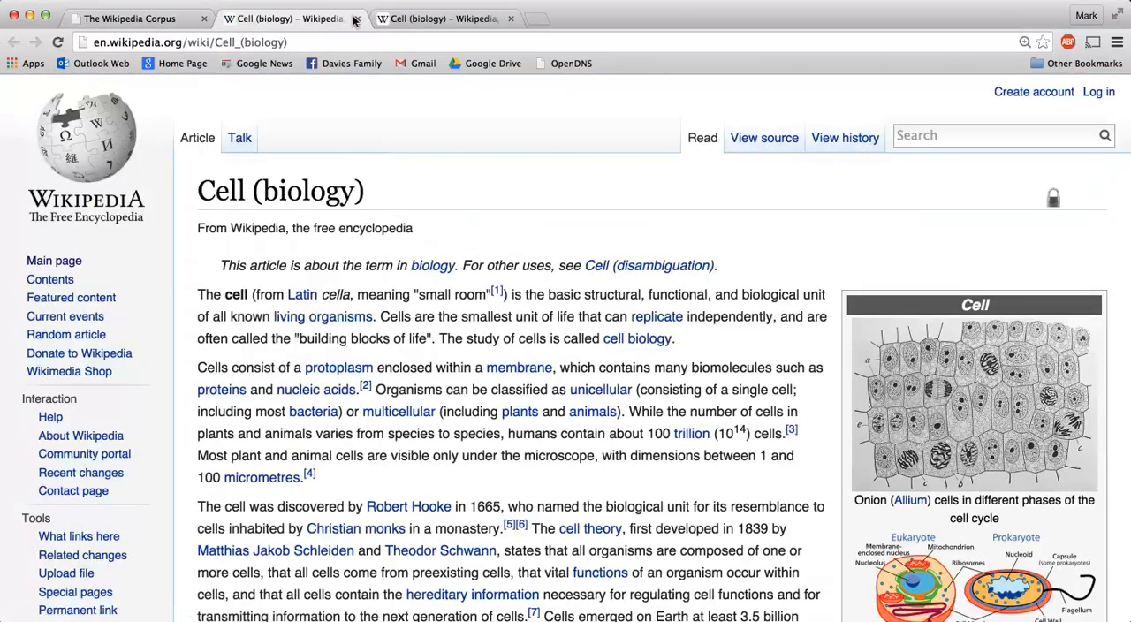
click(357, 18)
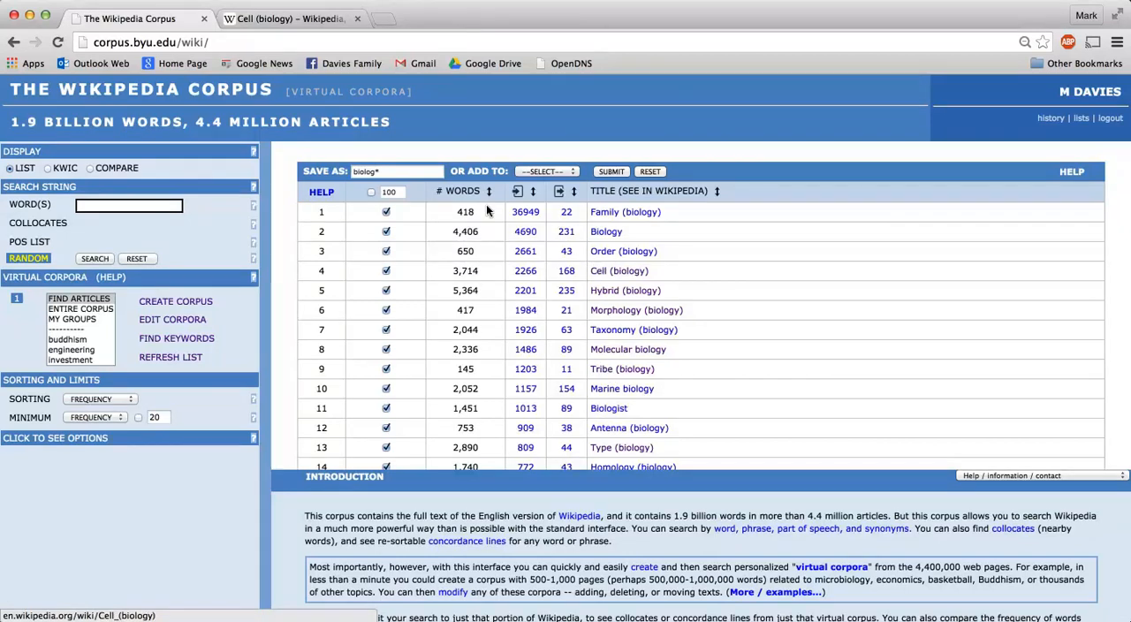
Save the selected articles as a virtual corpus named biology
click(401, 160)
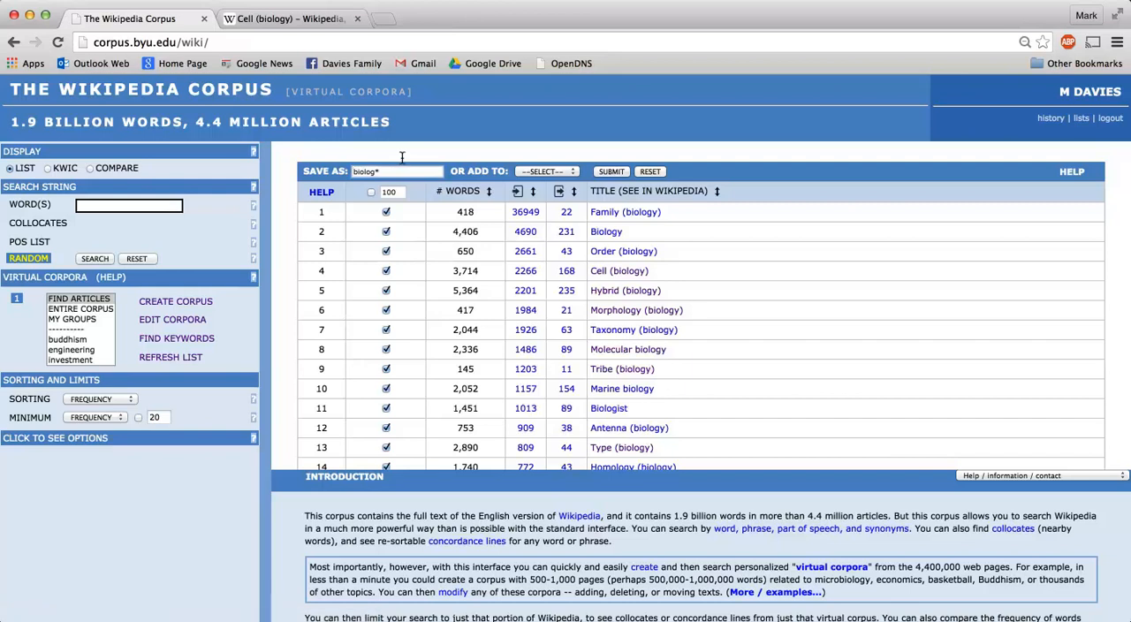
key(BackSpace)
text(y)
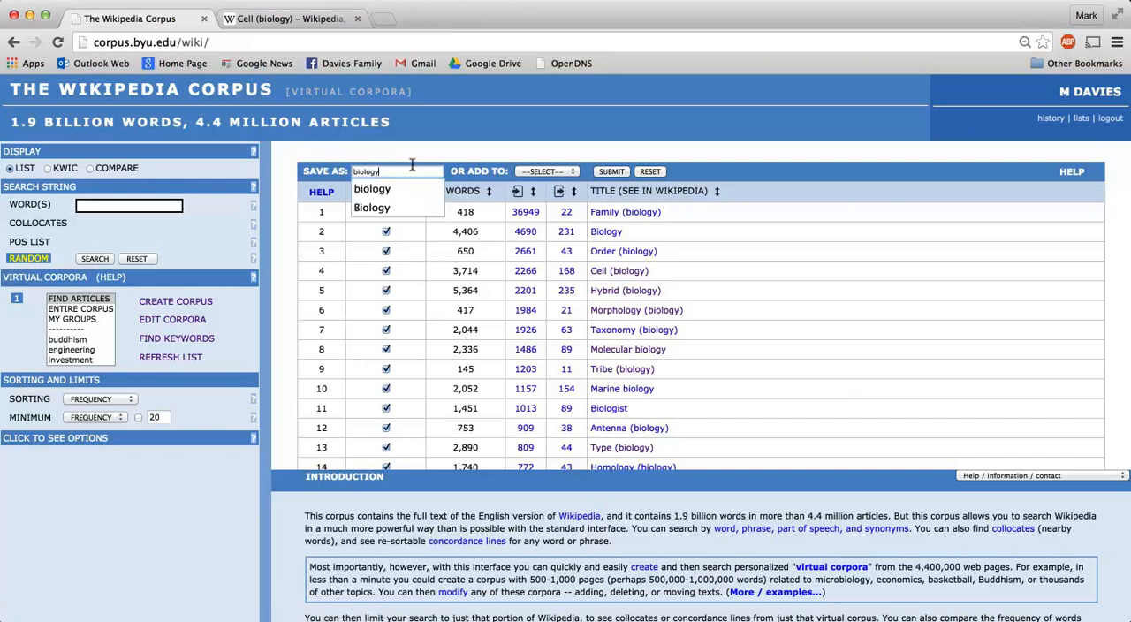
click(608, 171)
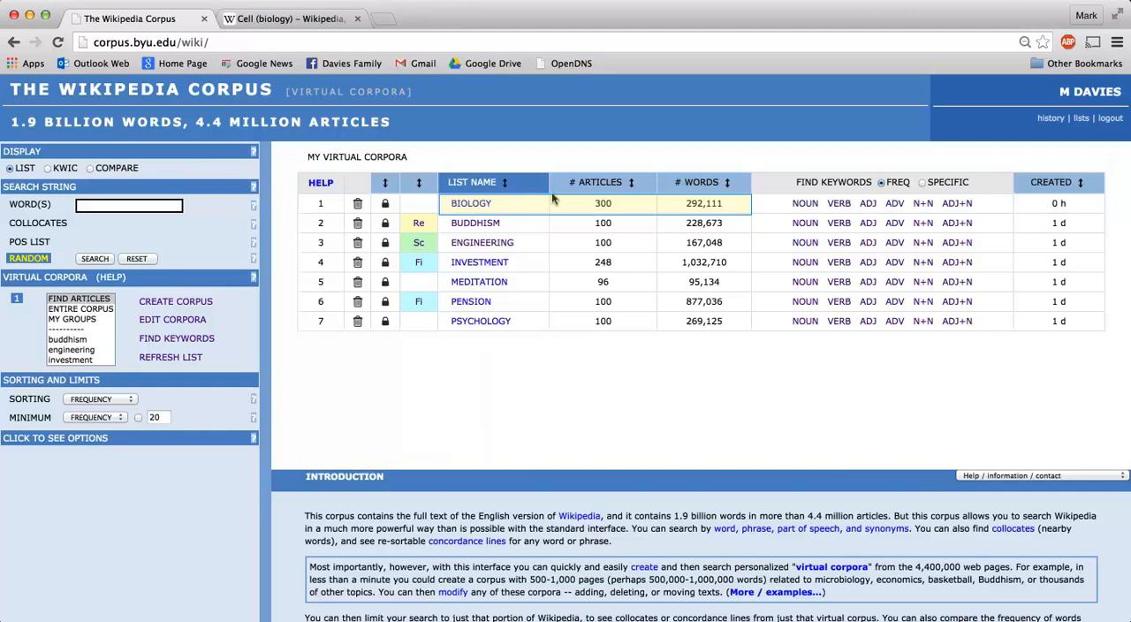
Find the articles that use stem cell*, with the number of frequency hits limited to 50
click(122, 203)
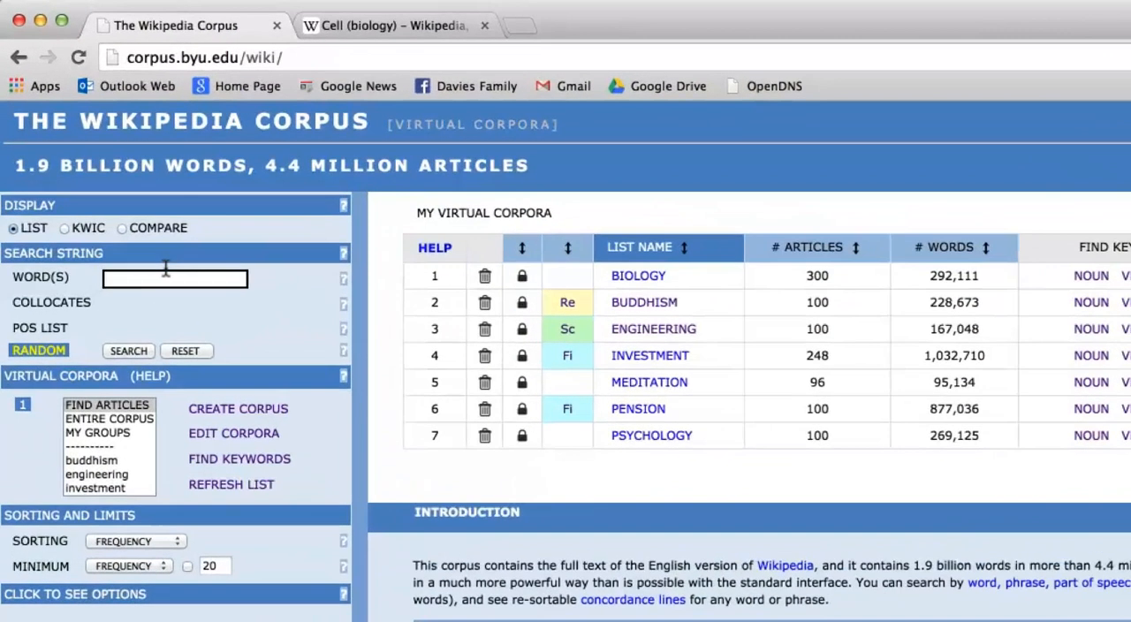
text(stem)
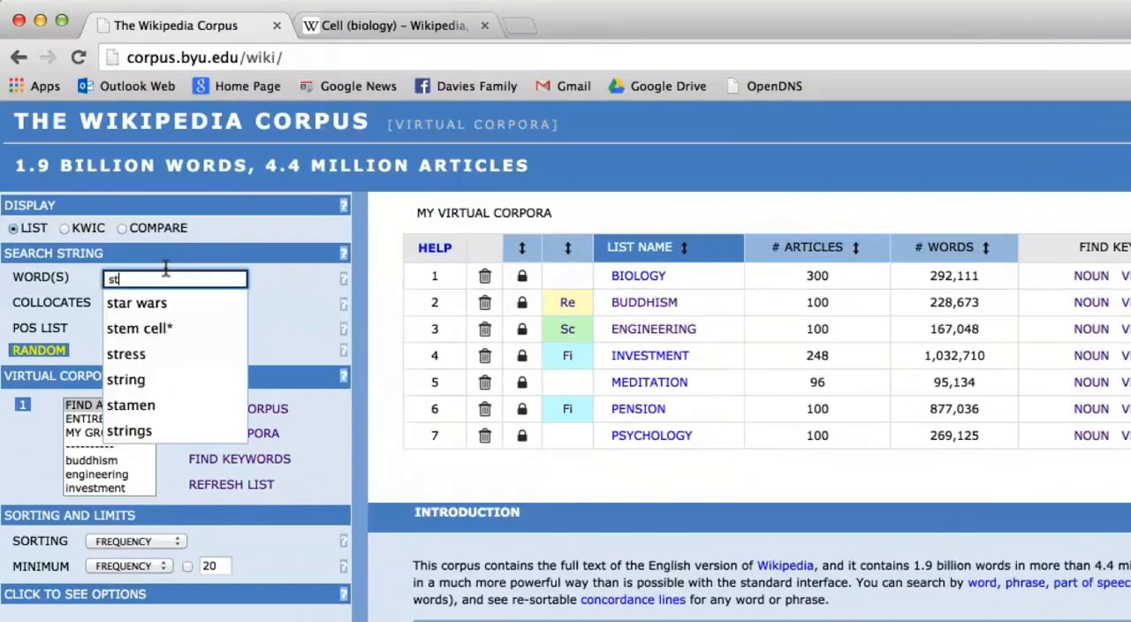
text( cell)
key(Down)
key(Return)
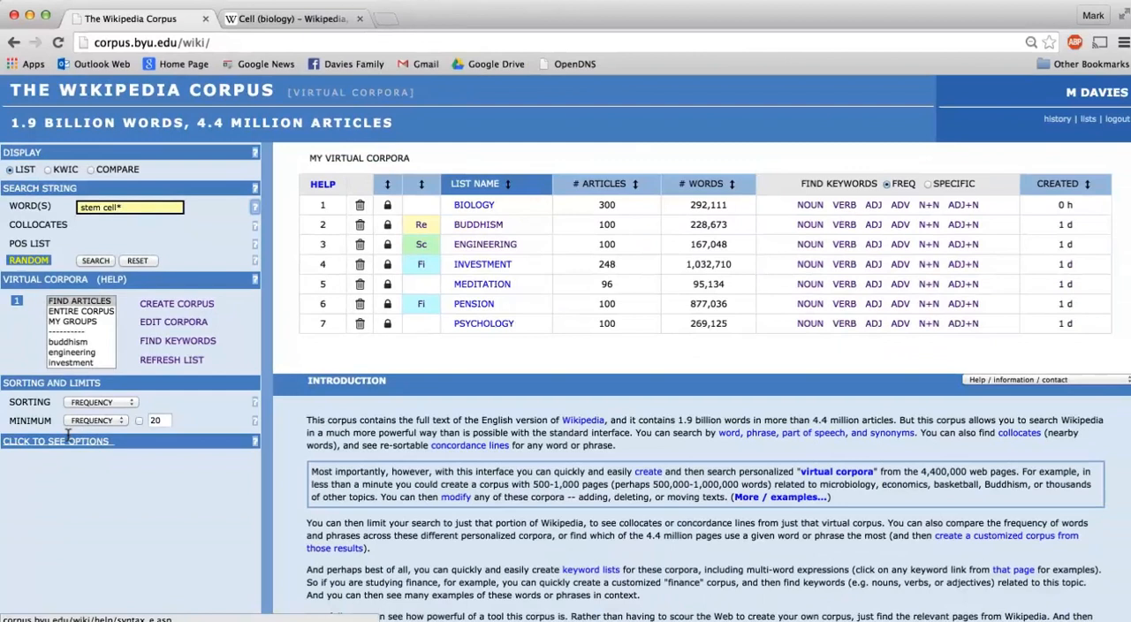
click(74, 478)
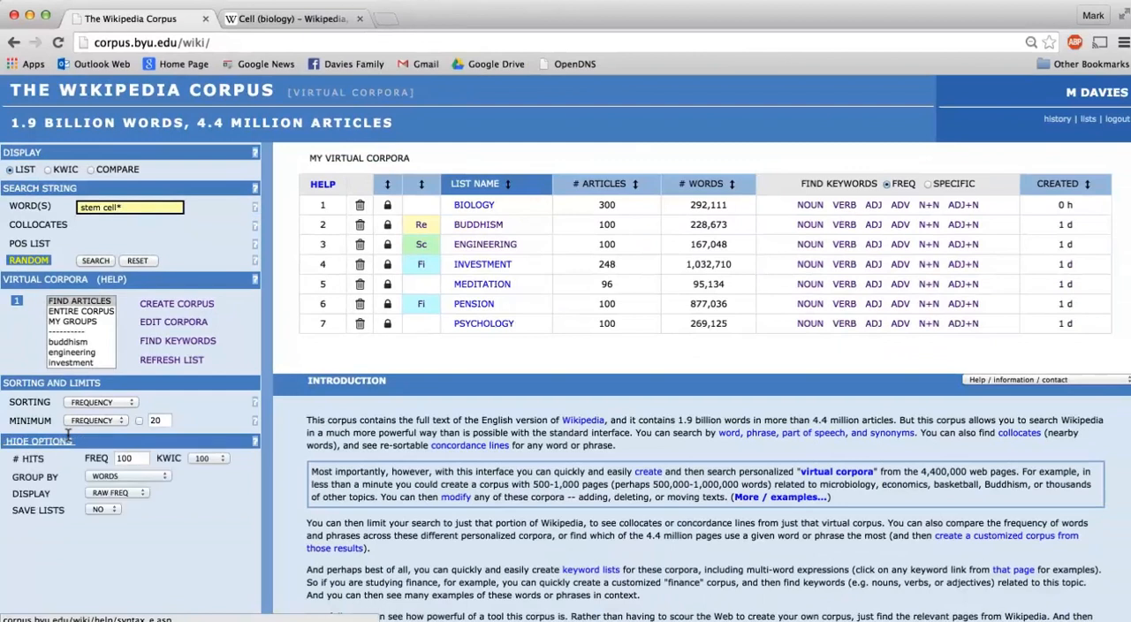
double_click(129, 458)
text(50)
click(95, 260)
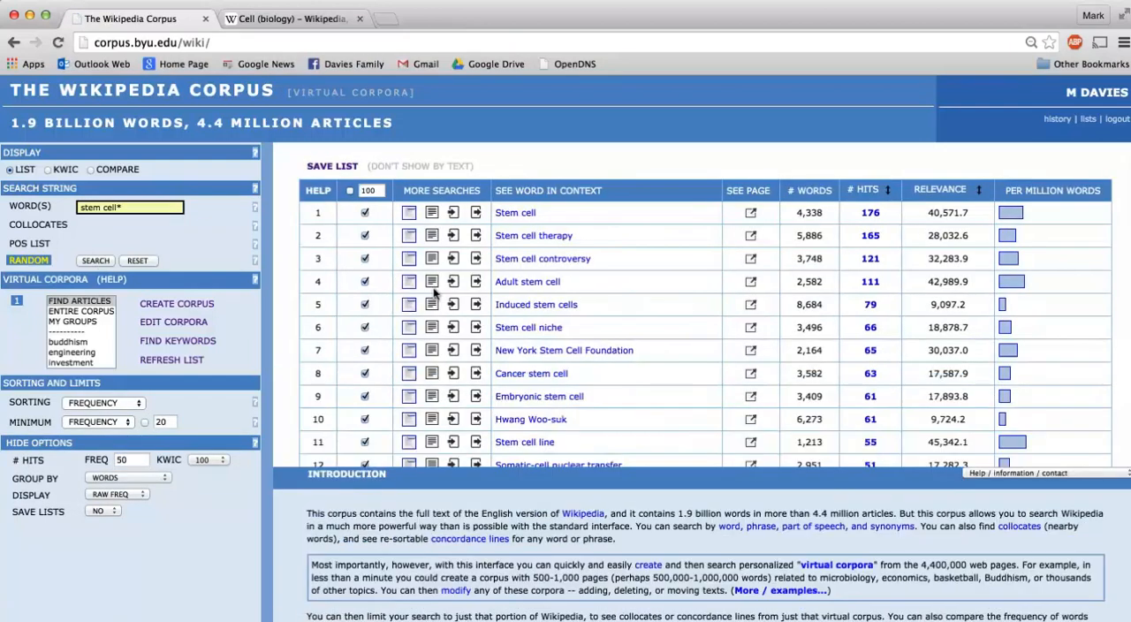
View the Wikipedia page of the Stem cell article from the results and return to the article list
scroll(433, 284, down, 1)
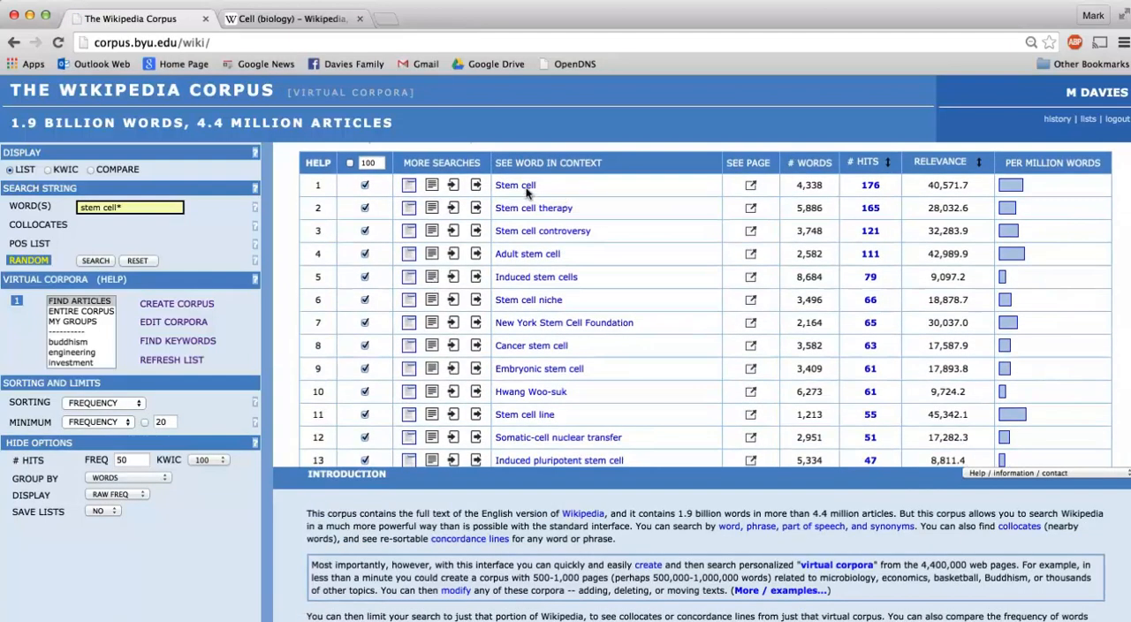
click(750, 185)
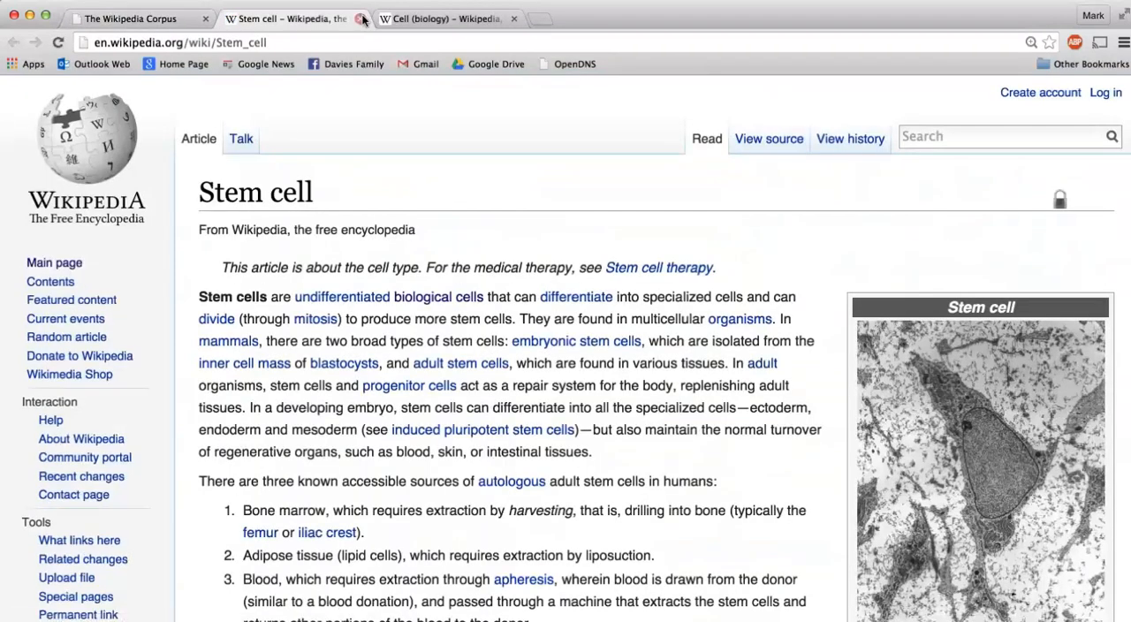
click(361, 19)
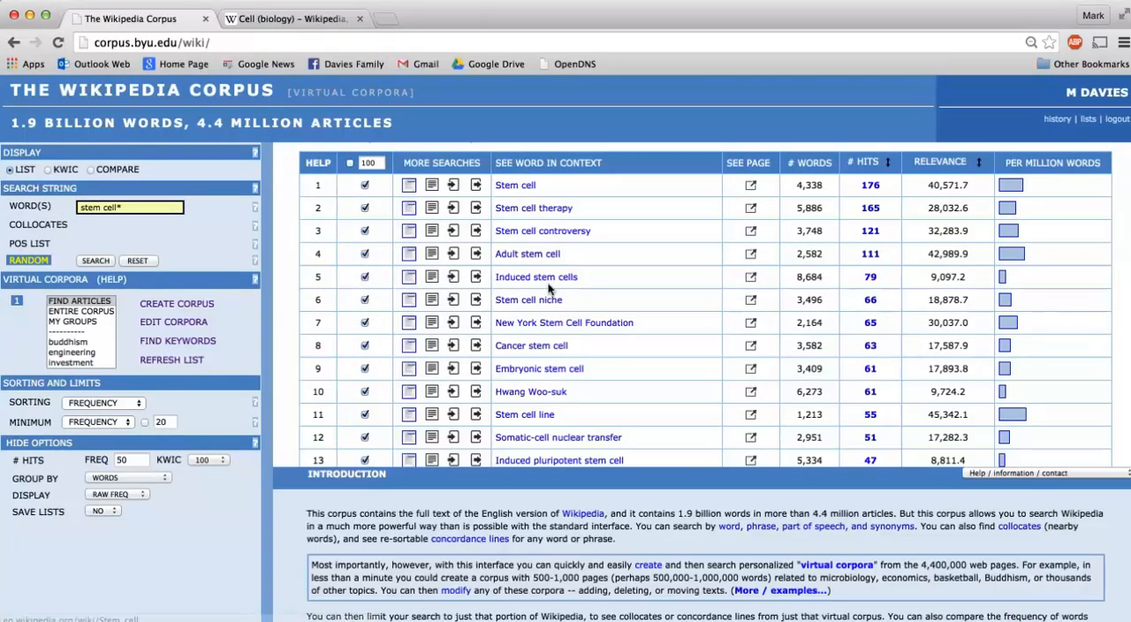
scroll(449, 224, up, 1)
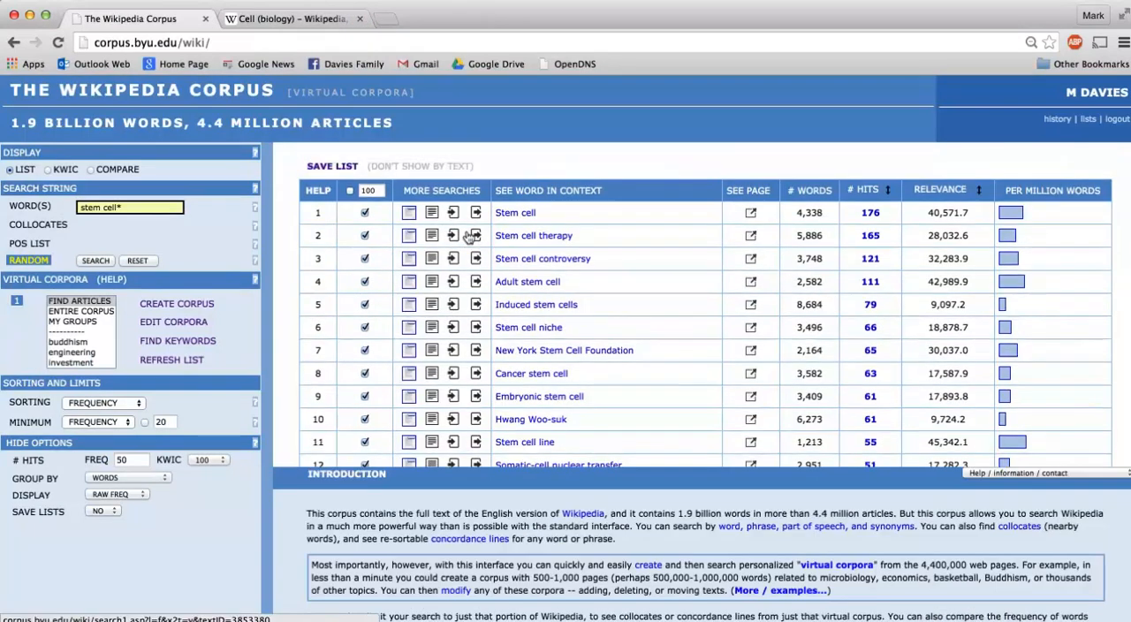
Save the list of stem cell articles as a virtual corpus named stem_cell
click(326, 166)
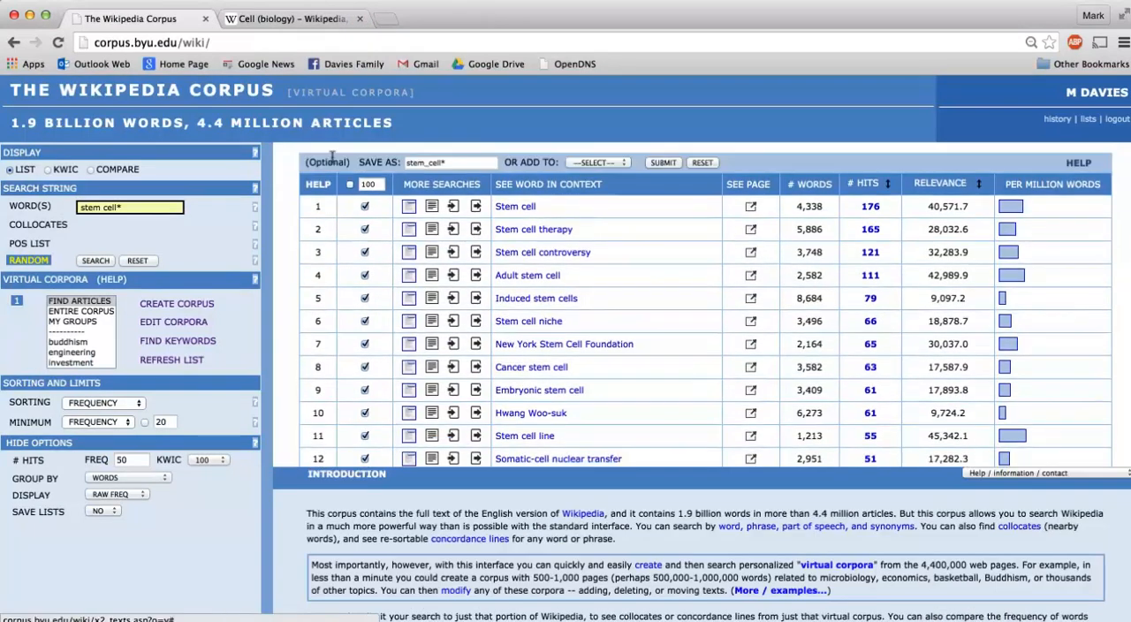
click(468, 156)
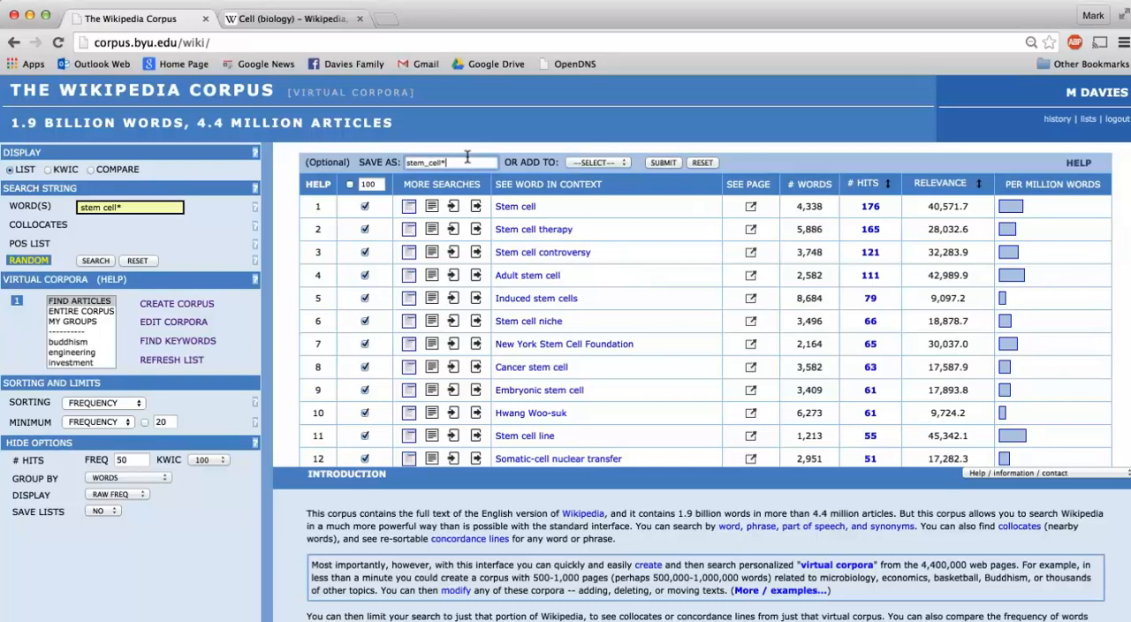
key(BackSpace)
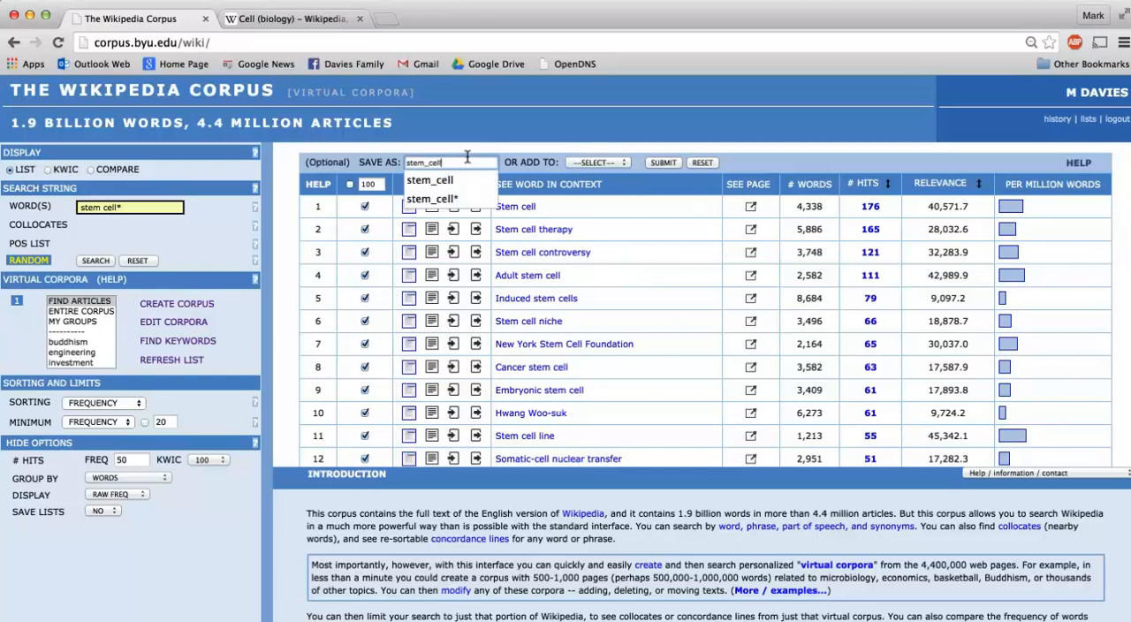
click(658, 162)
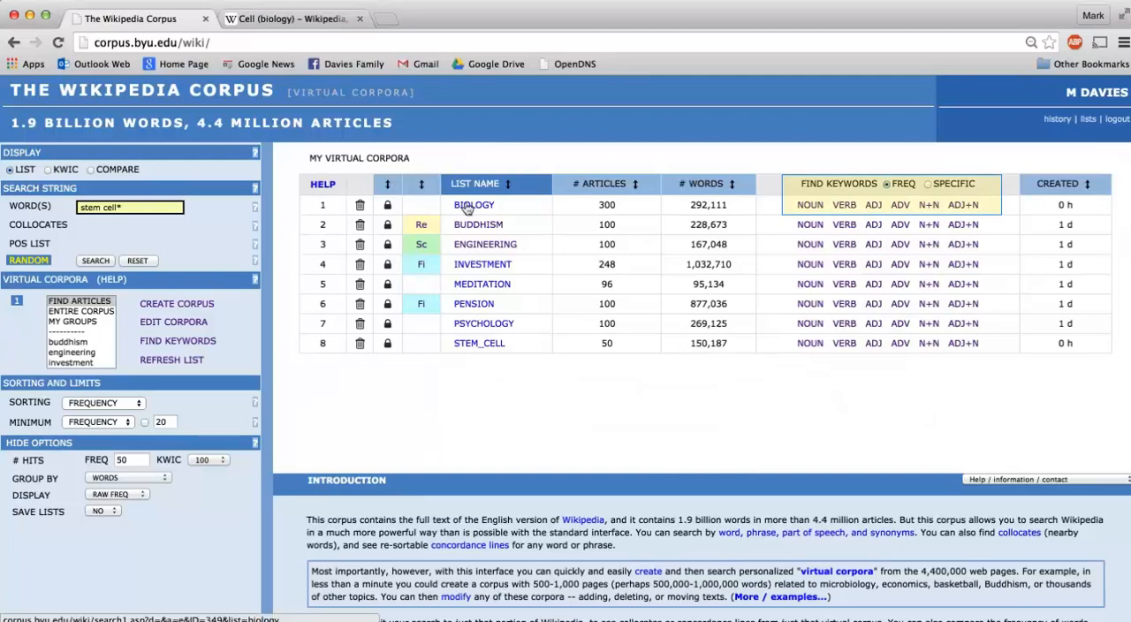
List the noun keywords of the biology corpus by frequency and look through them
click(796, 205)
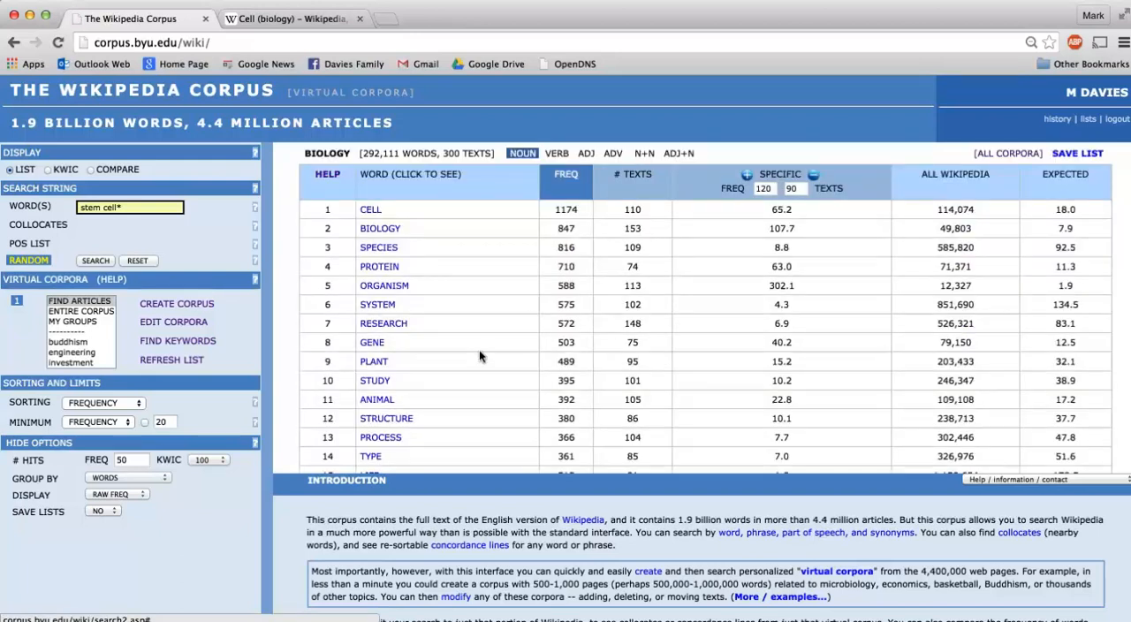
scroll(479, 352, down, 5)
scroll(479, 356, down, 12)
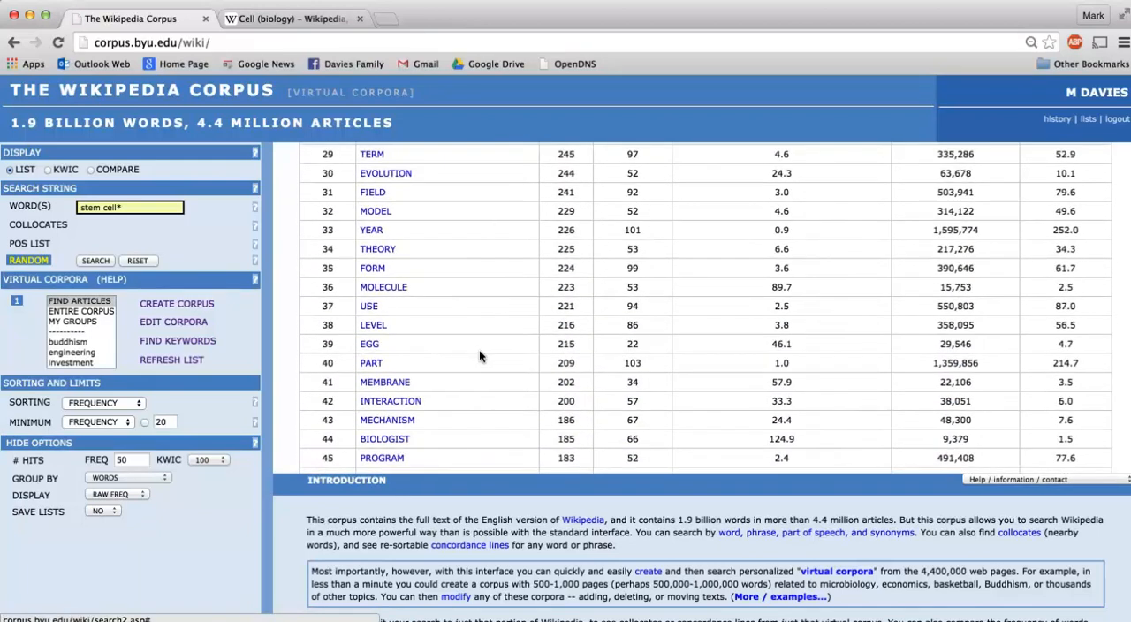
scroll(479, 356, up, 14)
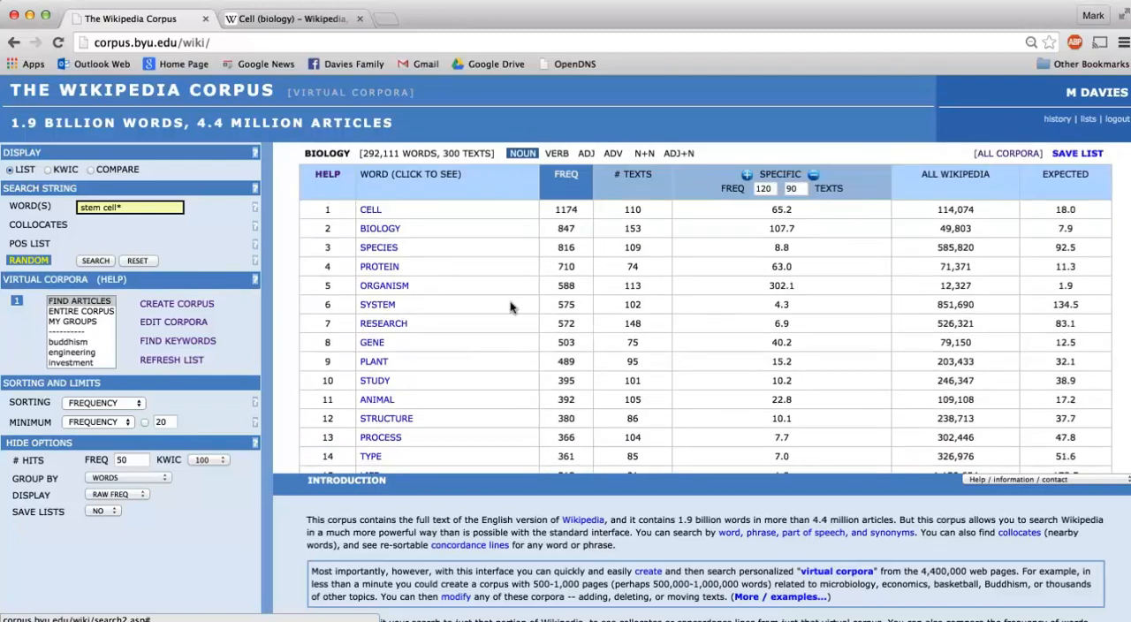
Show the noun + noun keywords of the biology corpus and look through the list
click(637, 153)
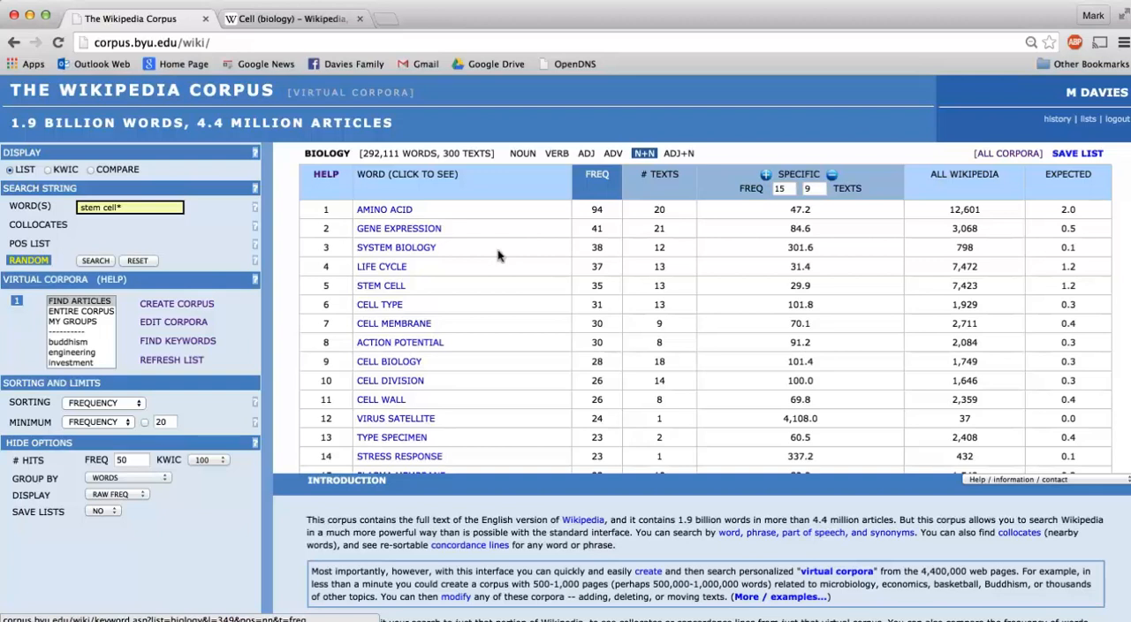
scroll(486, 274, down, 1)
scroll(486, 274, up, 2)
Examine the concordance lines for life cycle and view the source Wikipedia page Biological life cycle, closing it when done
click(368, 266)
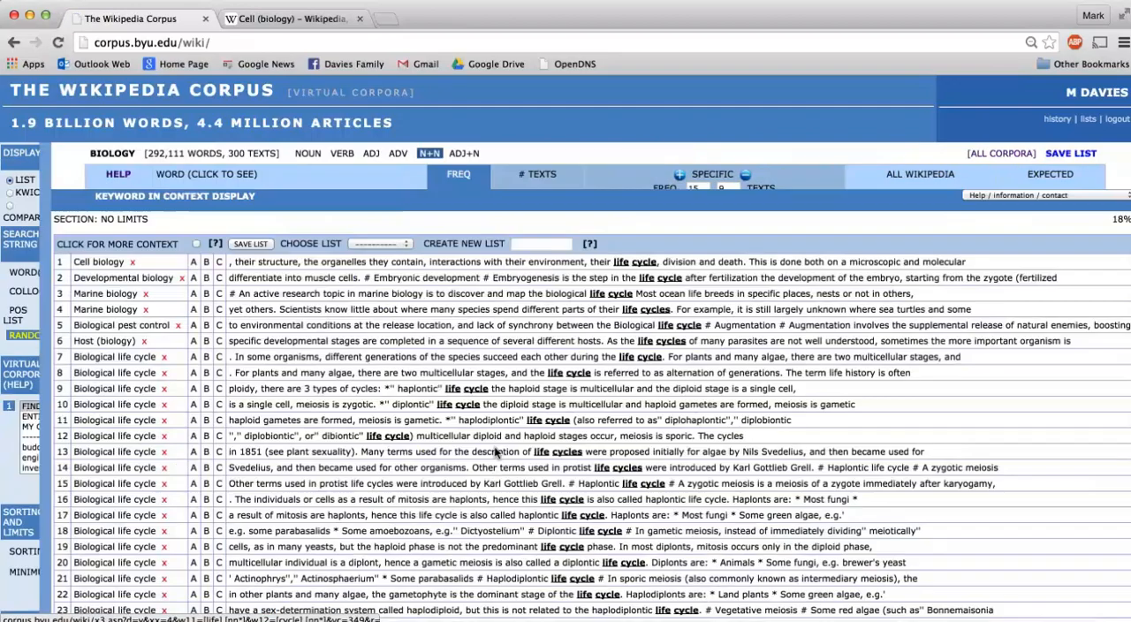
scroll(494, 485, down, 5)
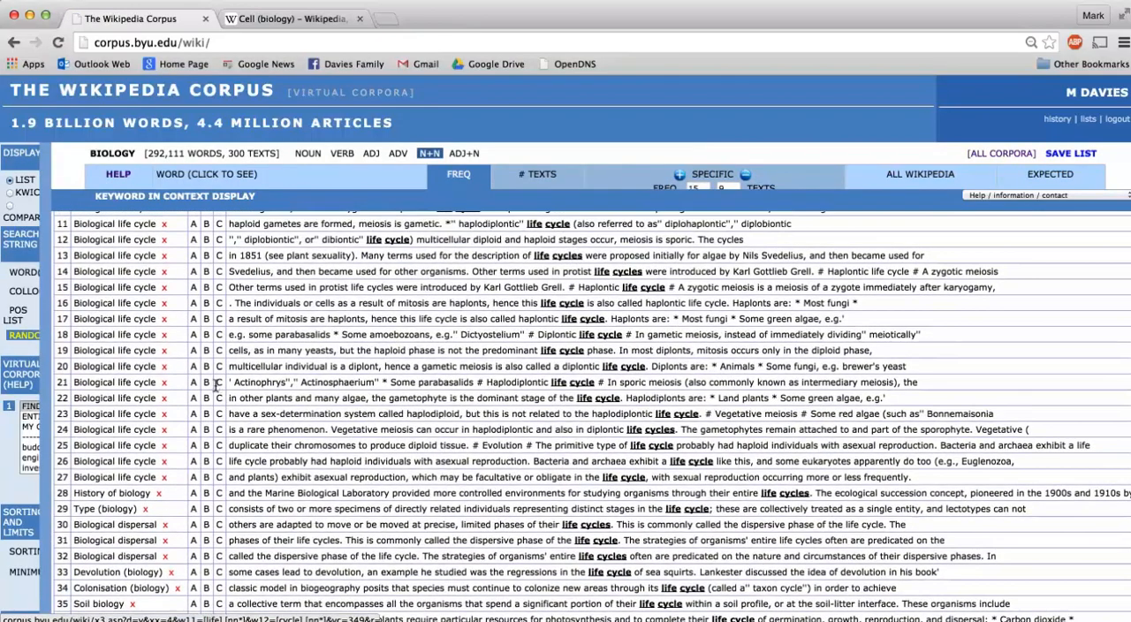
click(123, 353)
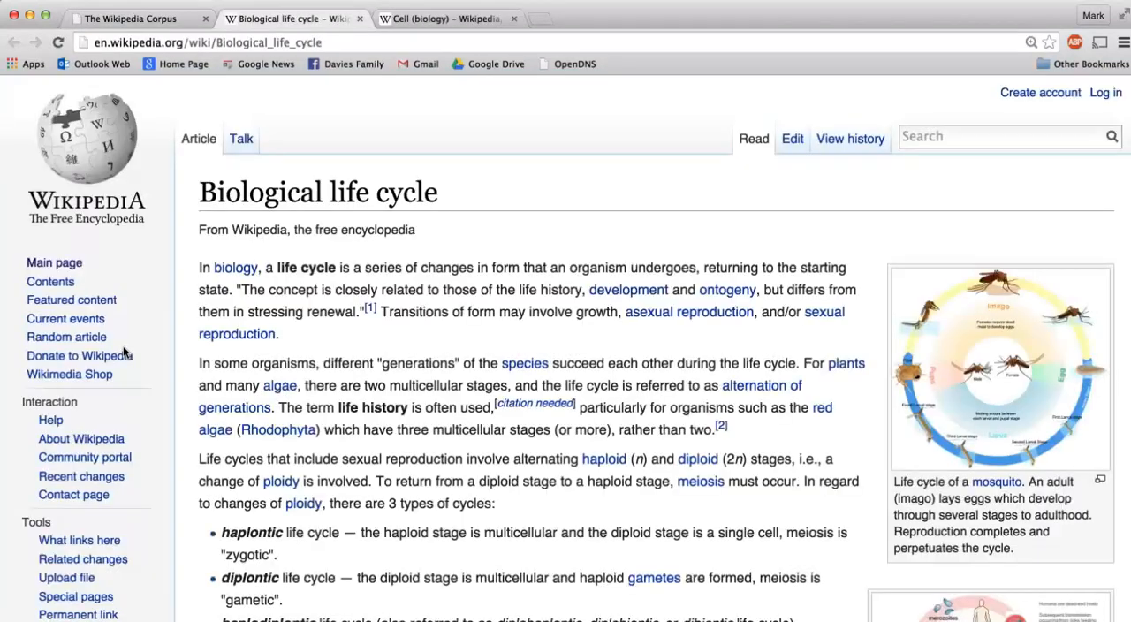
click(360, 19)
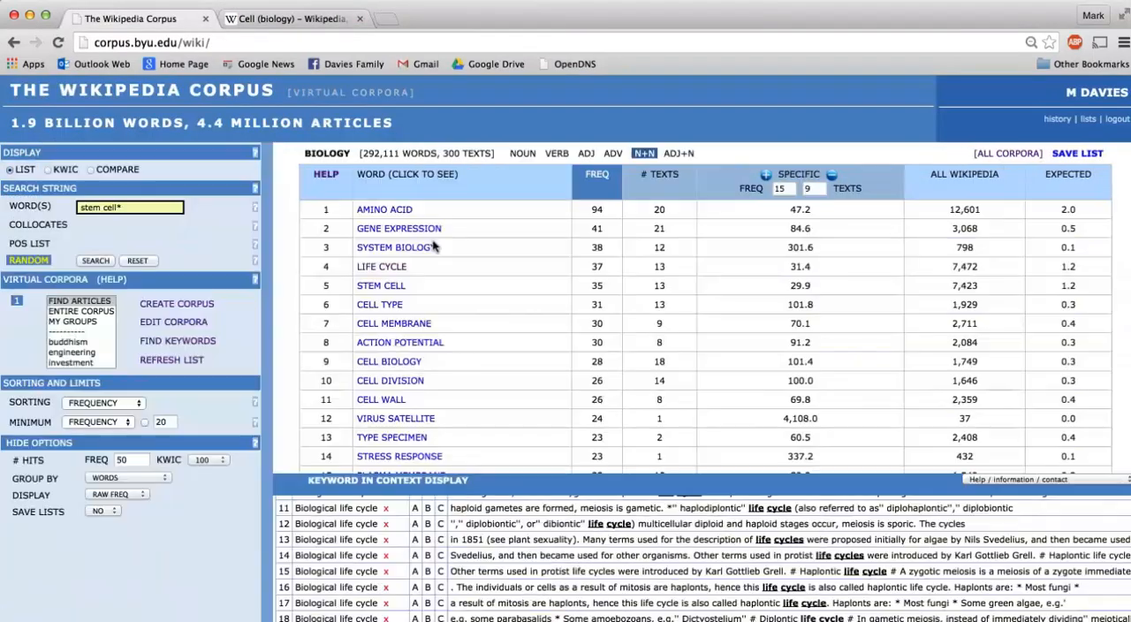
List the noun keywords of the biology virtual corpus, ranked by how specific they are to it
click(978, 152)
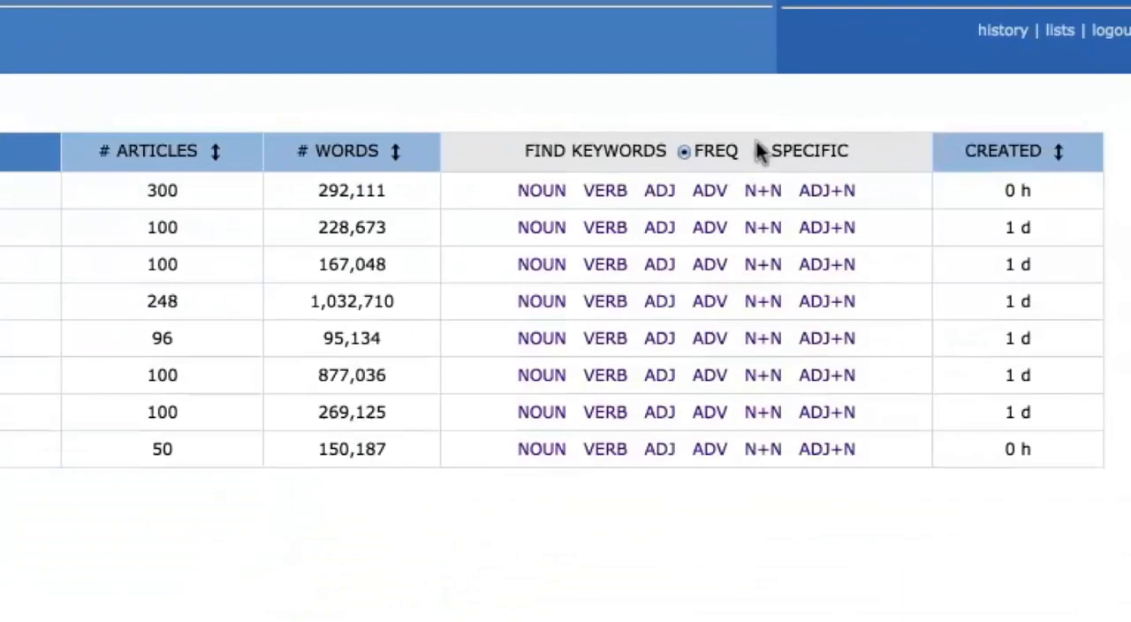
click(926, 183)
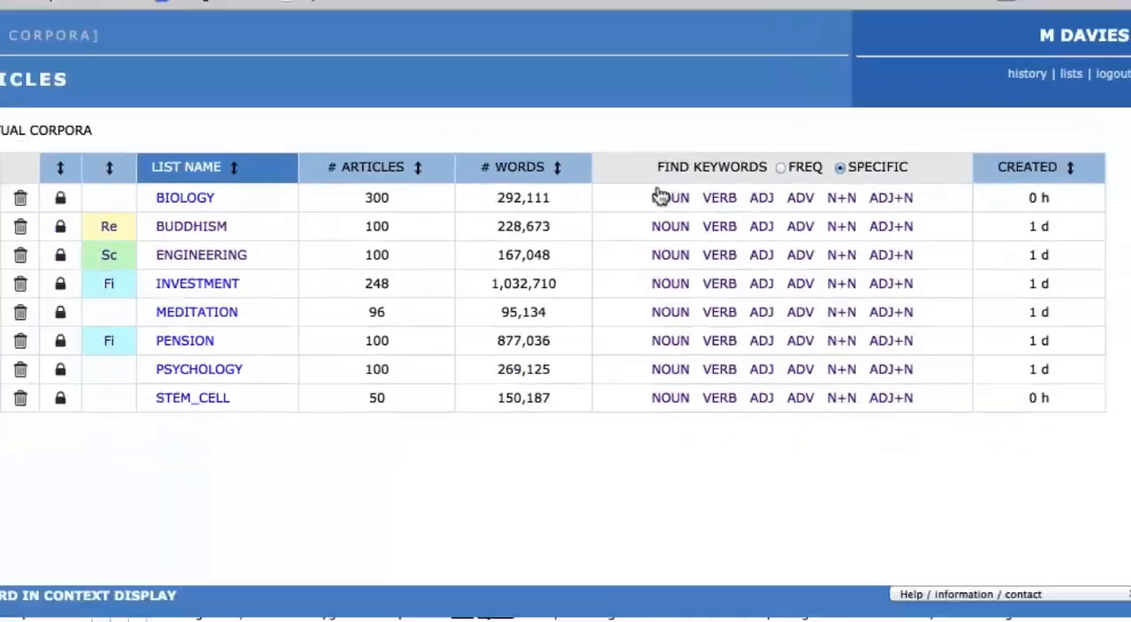
click(530, 190)
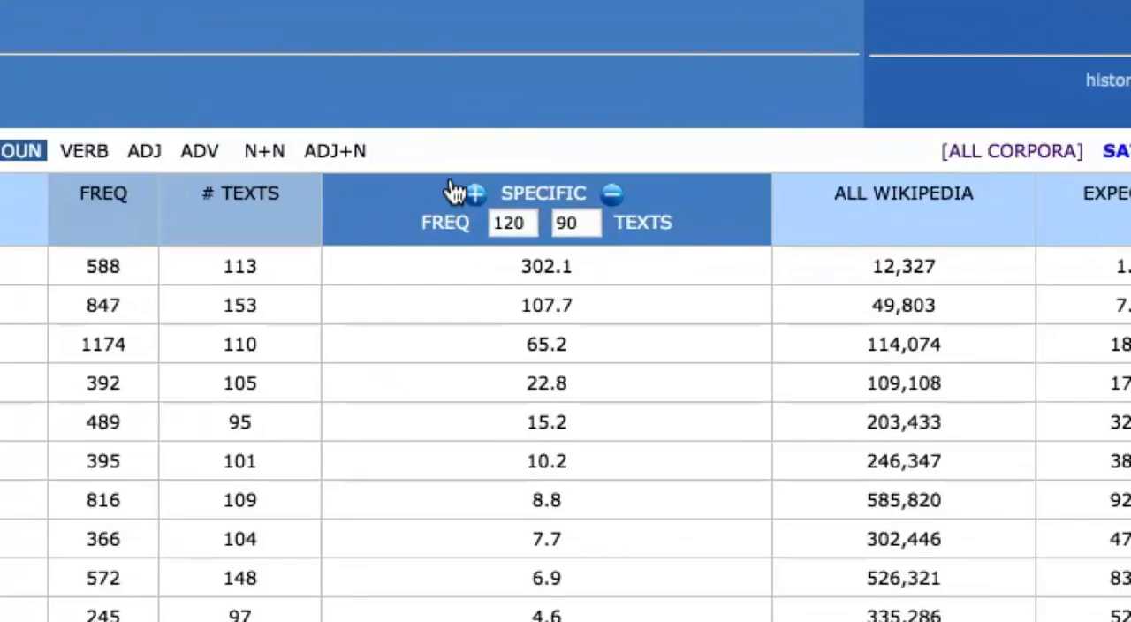
Lower the keyword thresholds to a frequency of 19 and 13 texts, and update the specific noun keyword list
click(453, 188)
click(452, 187)
click(452, 188)
click(453, 188)
click(452, 188)
click(453, 187)
click(452, 188)
click(452, 187)
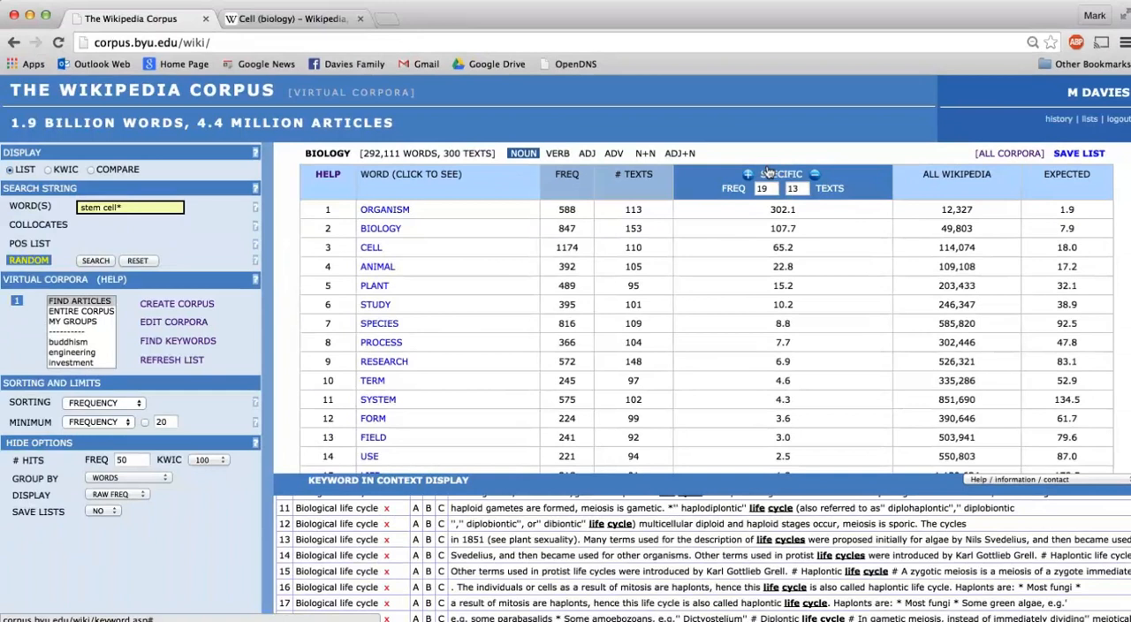
click(767, 172)
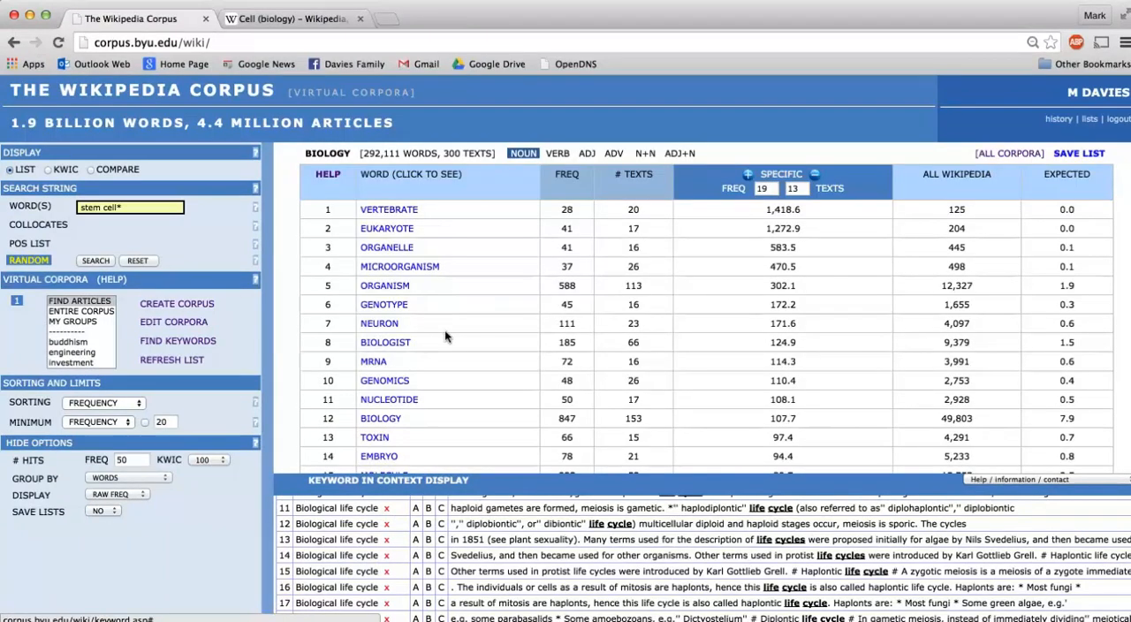
Look through the more specific noun keywords and display the concordance lines for eukaryote
scroll(444, 330, down, 5)
scroll(444, 329, up, 5)
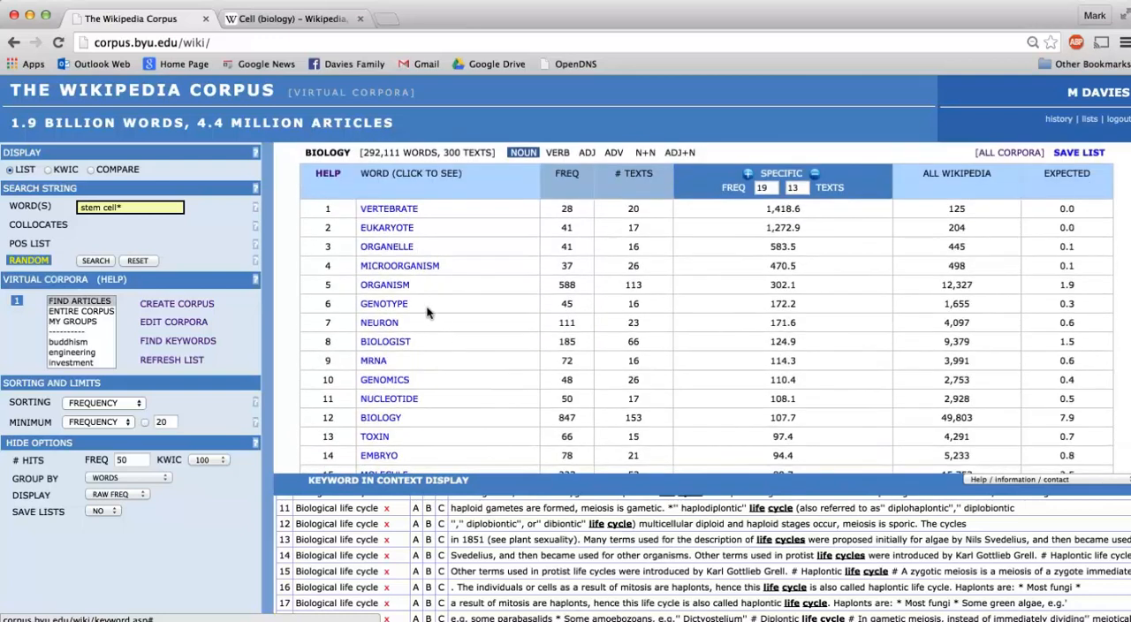
click(385, 224)
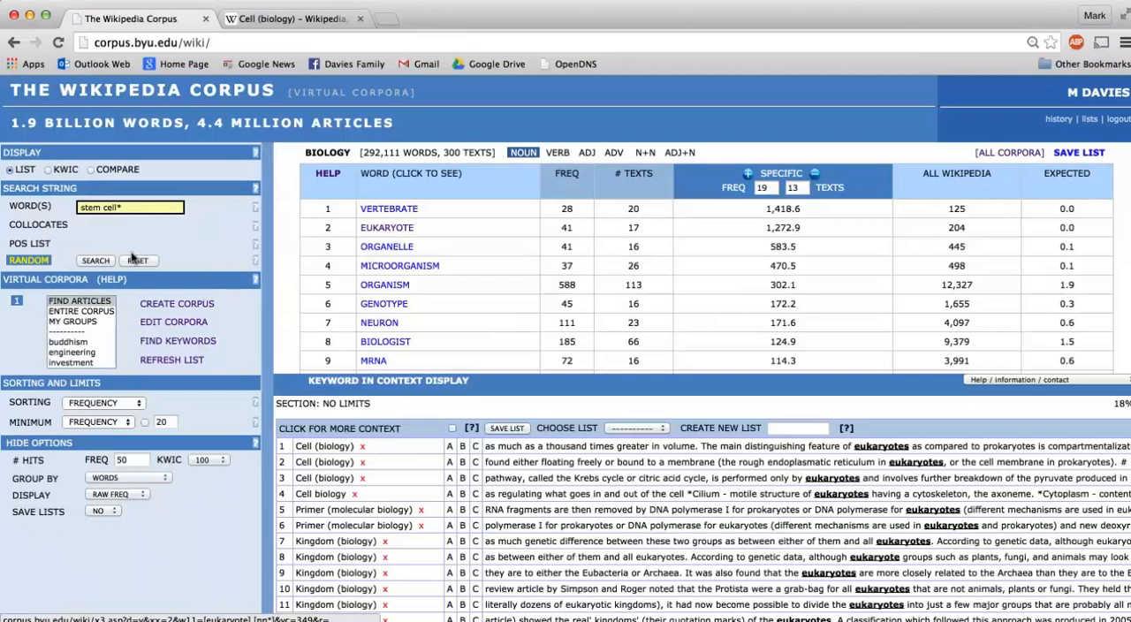
Reset the search form with a refreshed virtual corpora list, and search the biology corpus for genetic
click(135, 260)
click(152, 355)
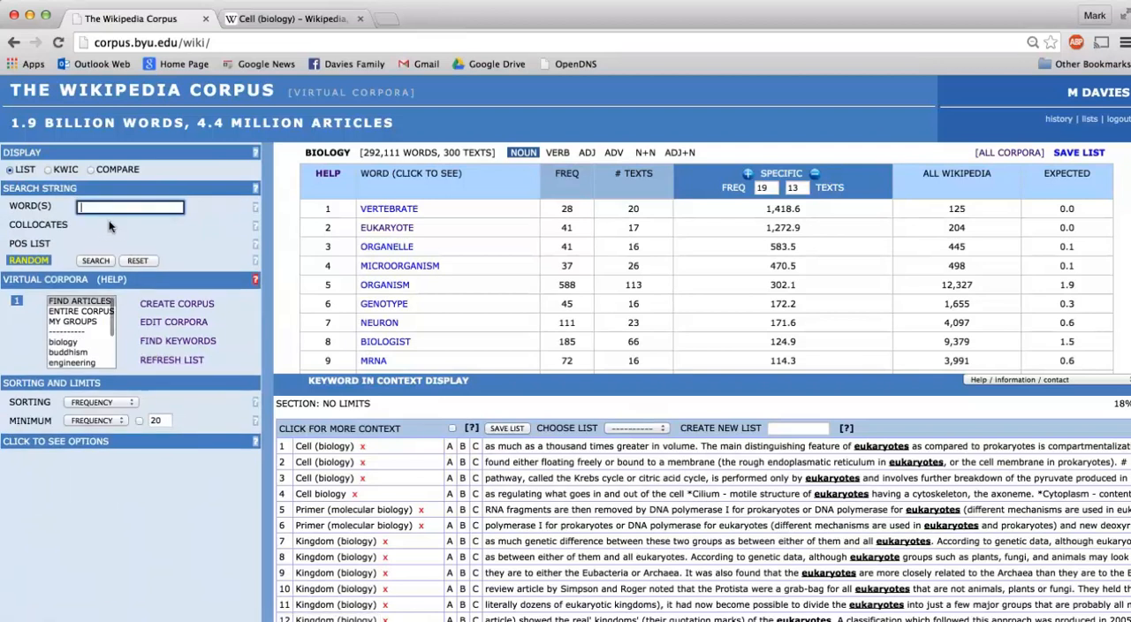
click(105, 203)
text(genetic)
click(64, 341)
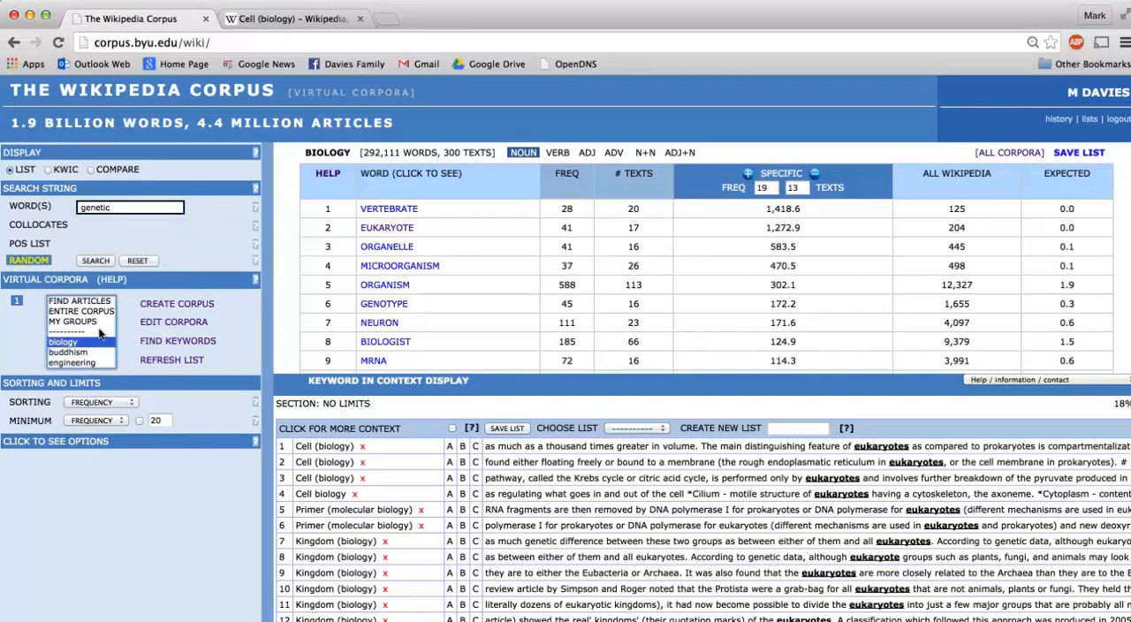
click(95, 260)
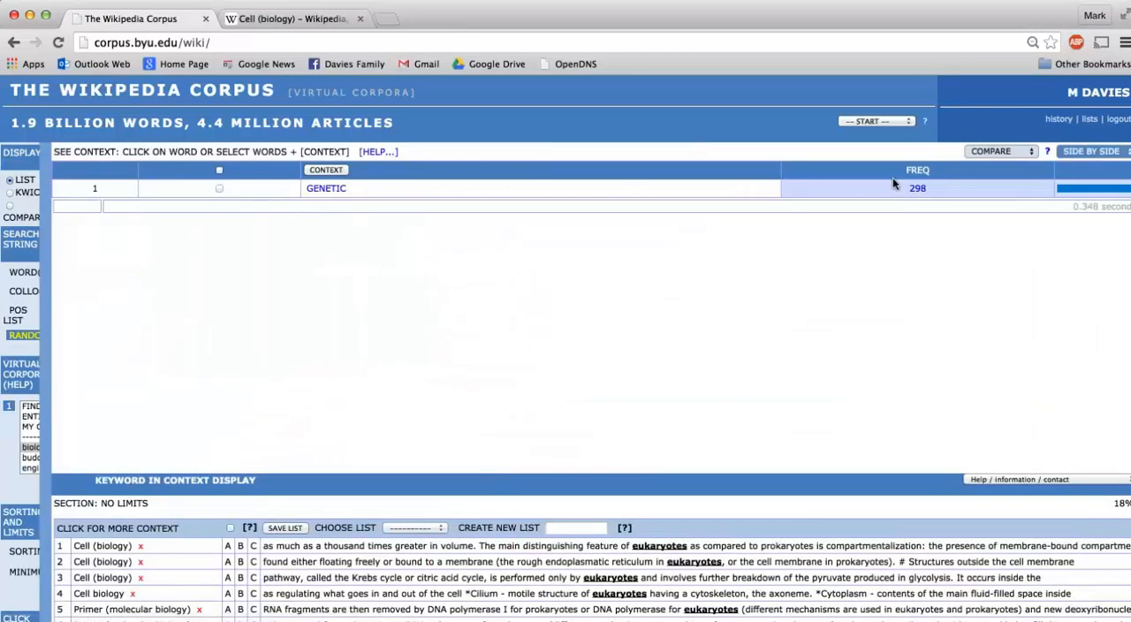
View a sample of 100 concordance lines for genetic from the biology corpus, and search the entire corpus for the same word
click(326, 189)
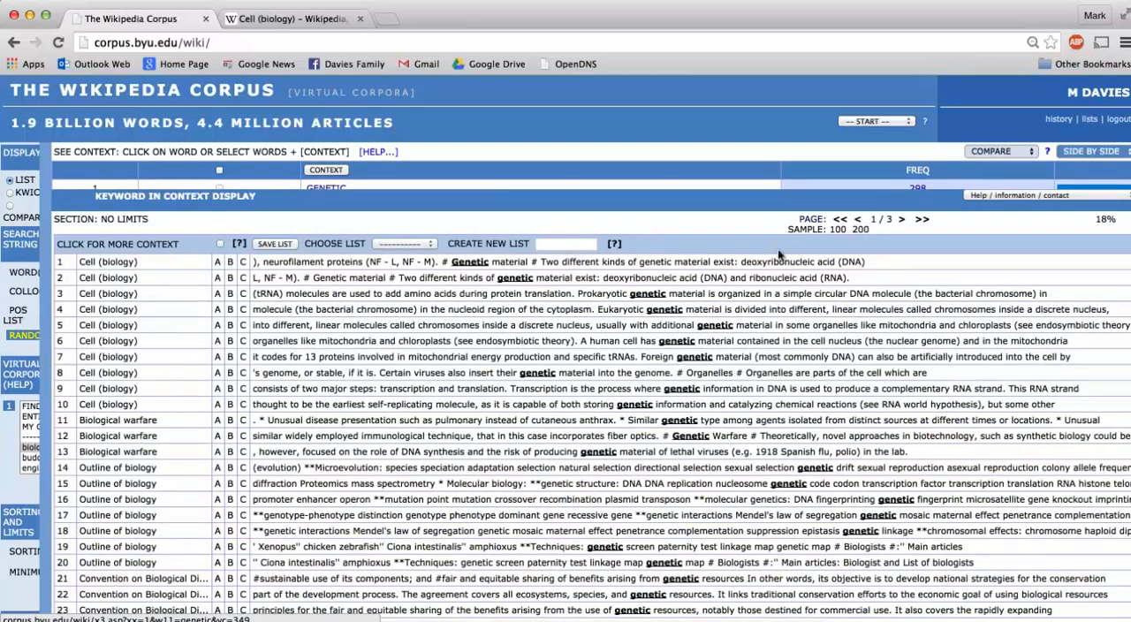
click(829, 228)
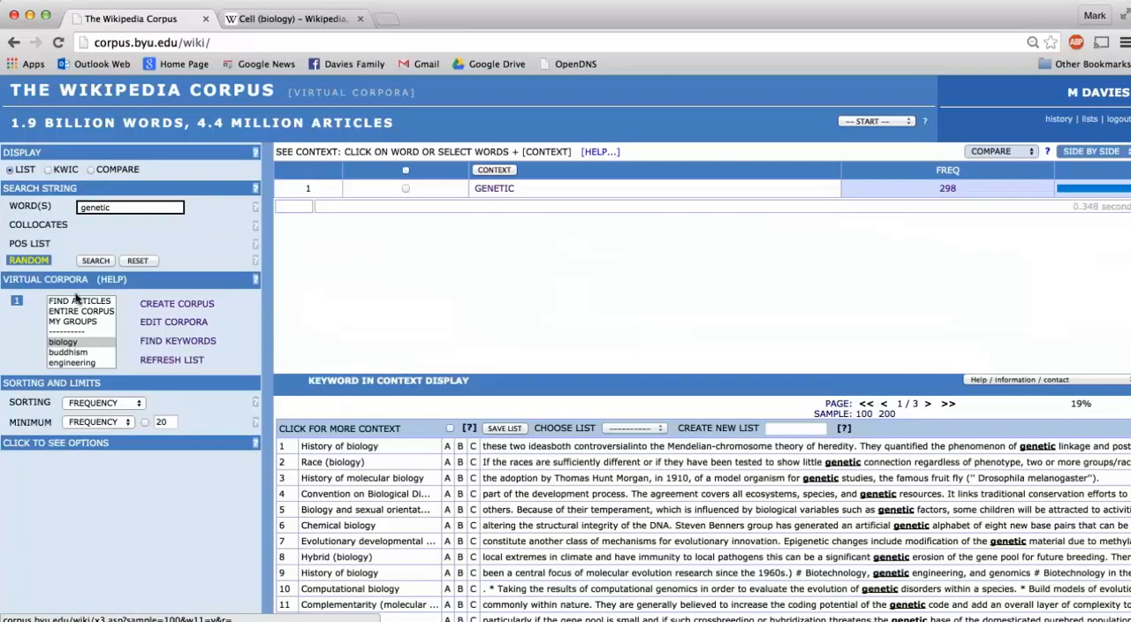
click(79, 308)
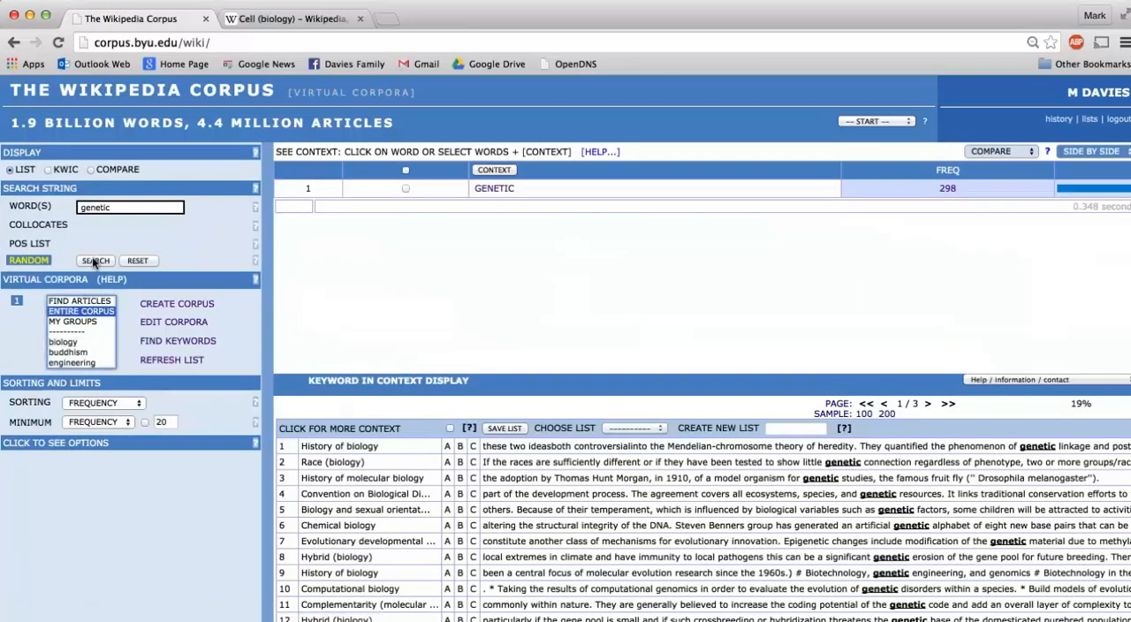
click(94, 261)
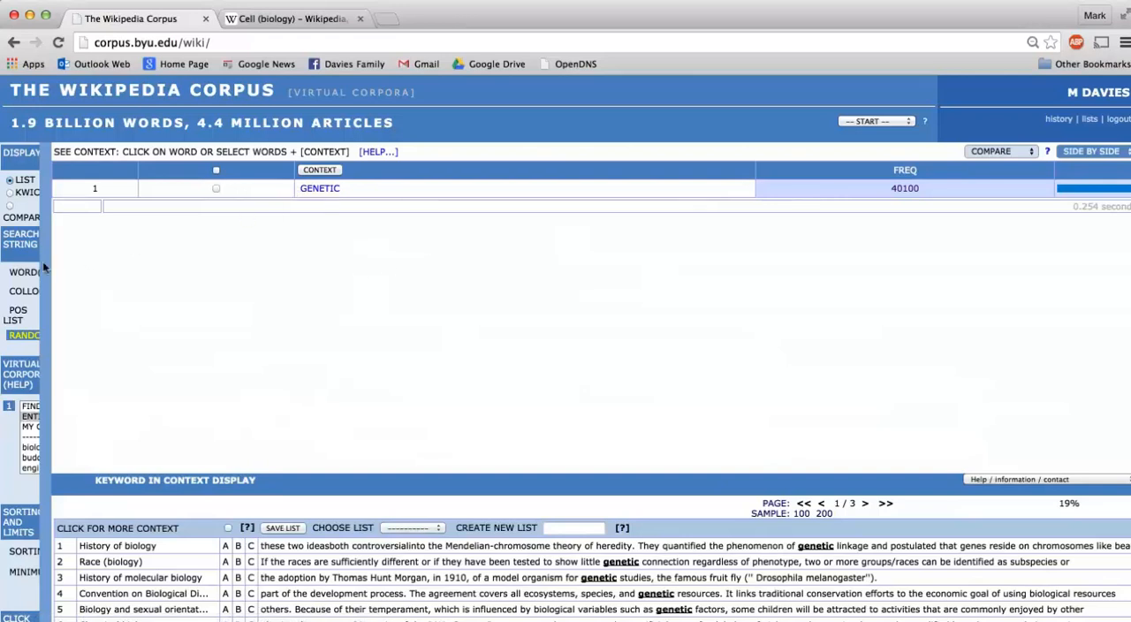
Reset the form and run a KWIC search for genetic in the entire corpus, sorted by the words to its right
mouse_move(28, 264)
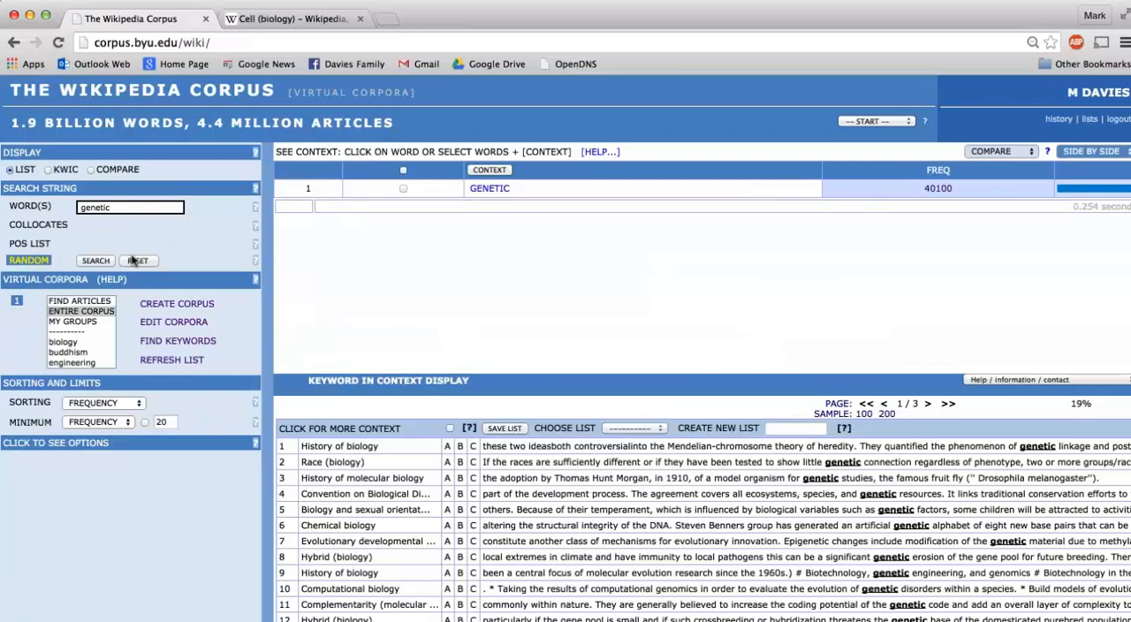
click(137, 261)
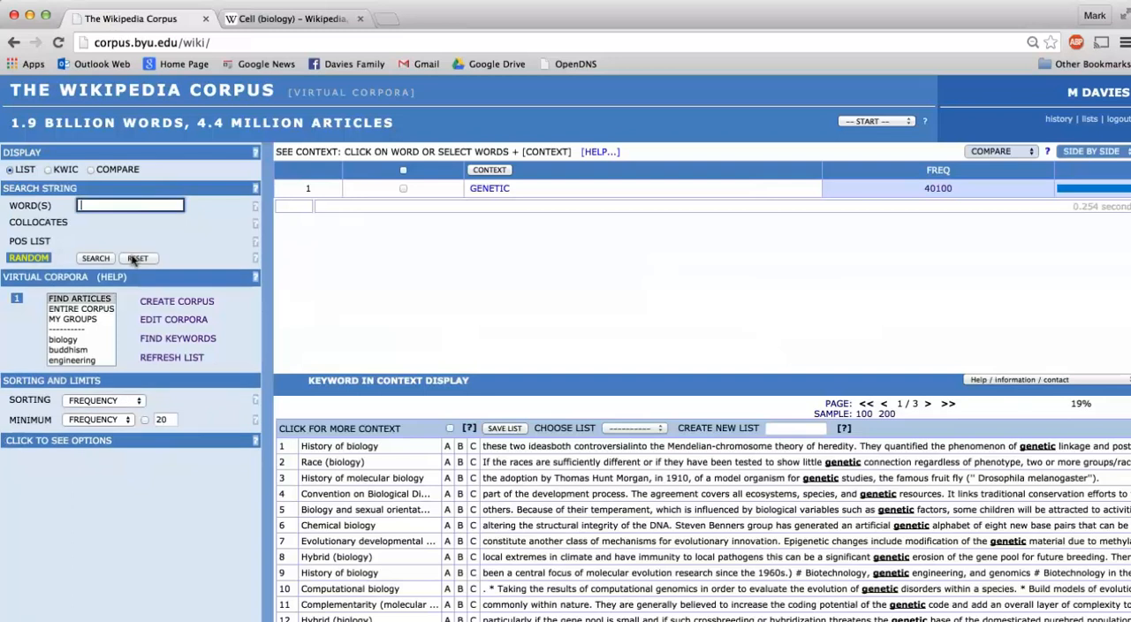
click(101, 203)
text(genetic)
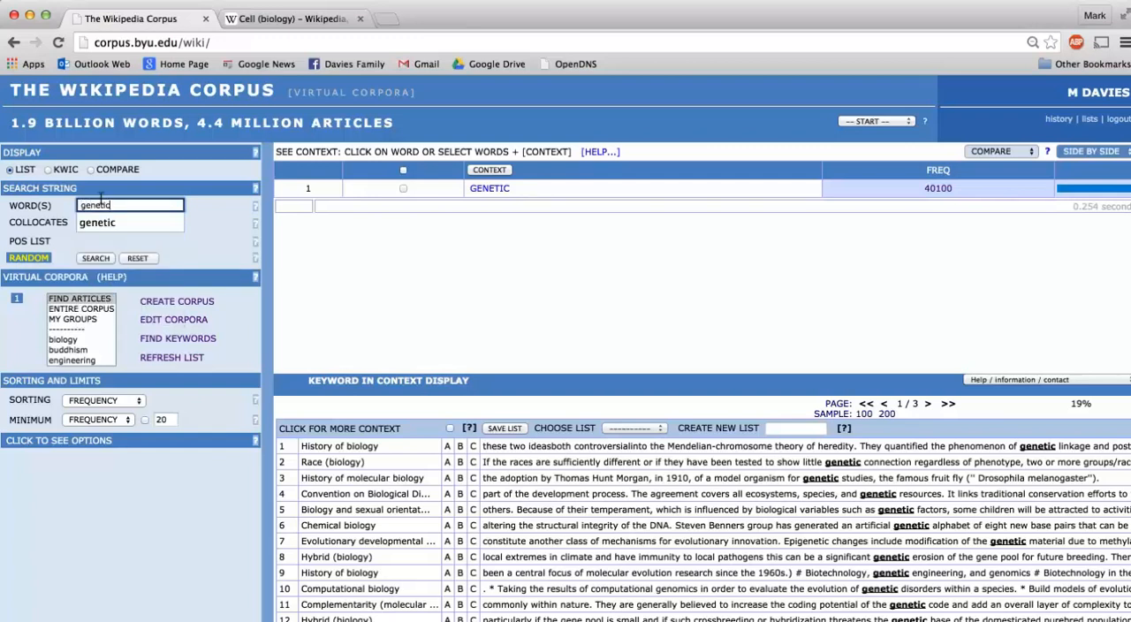
click(209, 204)
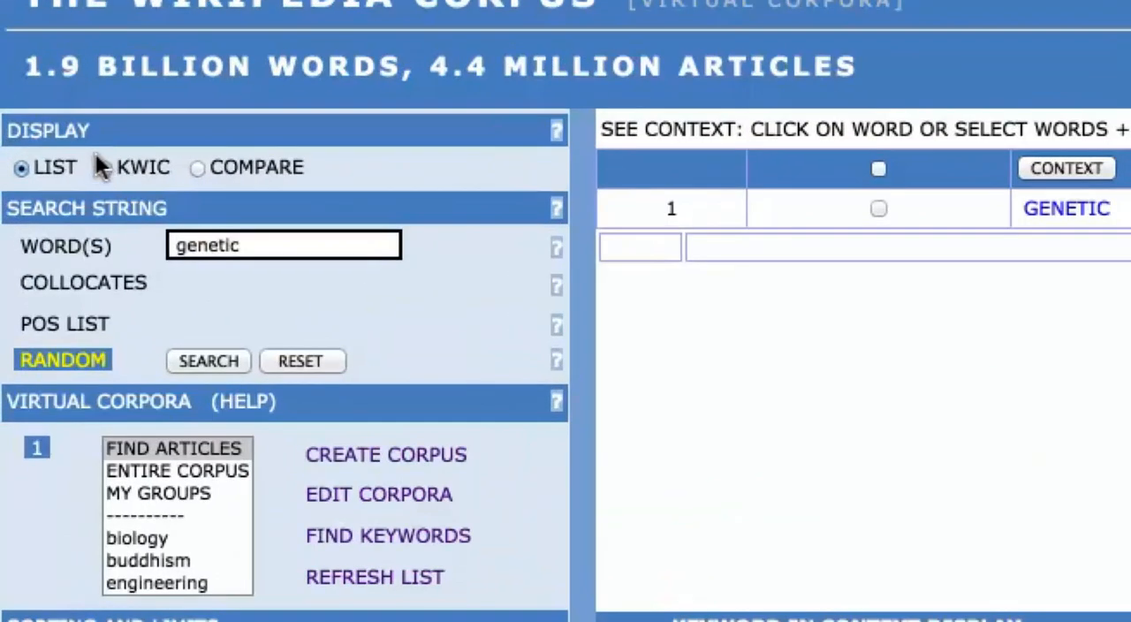
click(97, 159)
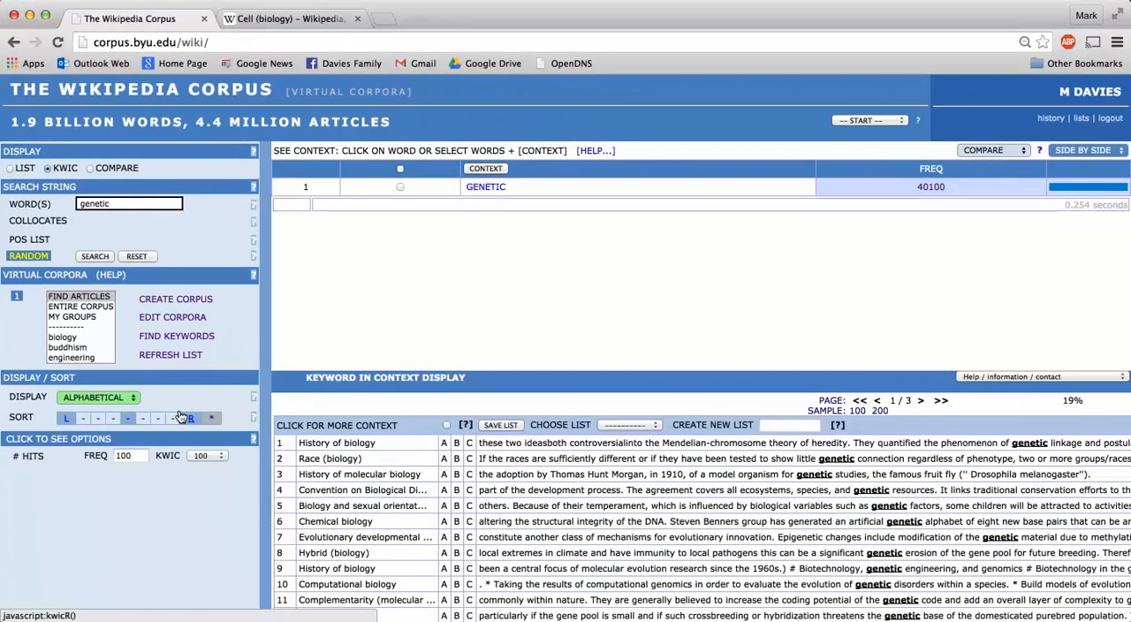
click(187, 418)
click(92, 255)
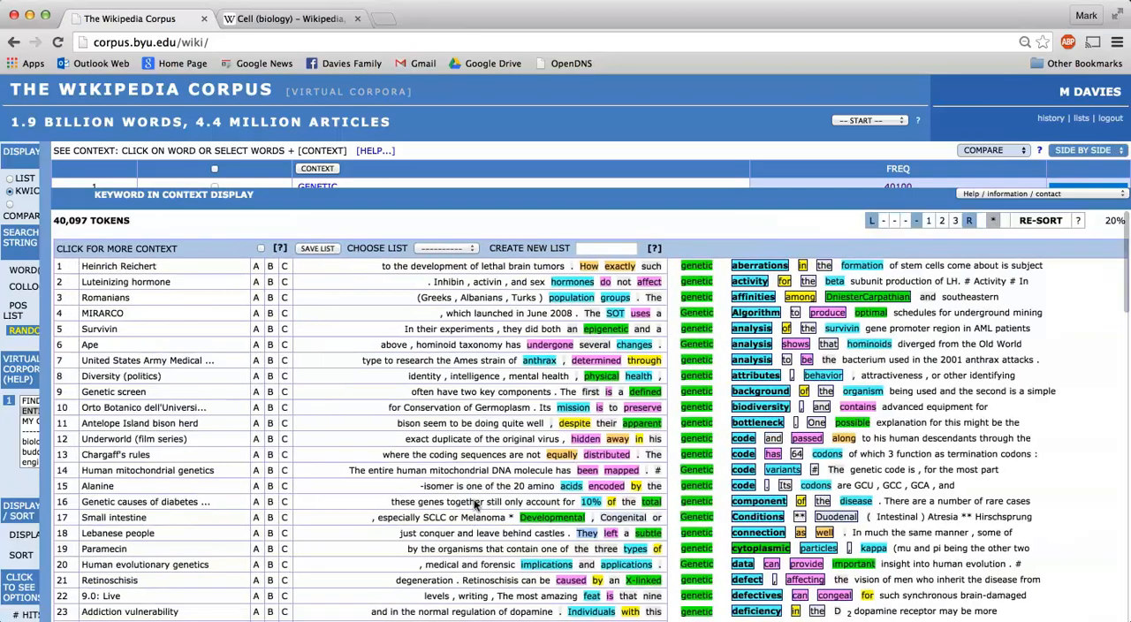
Look through the entire-corpus KWIC lines to examine which words follow genetic
scroll(473, 503, down, 3)
scroll(474, 503, down, 10)
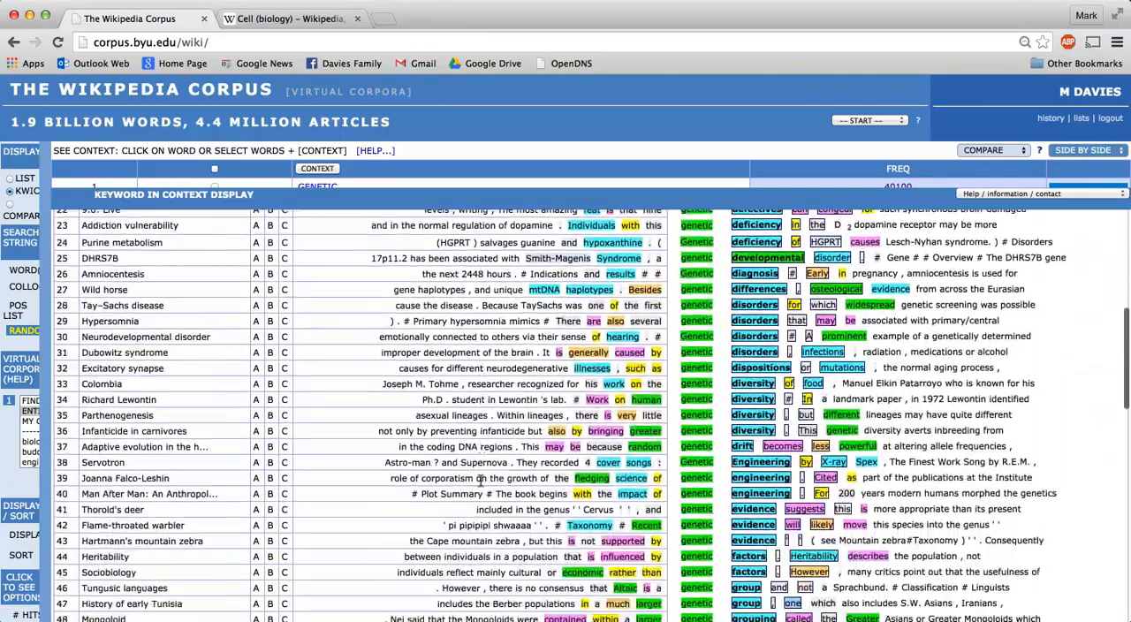
scroll(480, 479, down, 5)
scroll(480, 479, up, 4)
scroll(481, 480, up, 5)
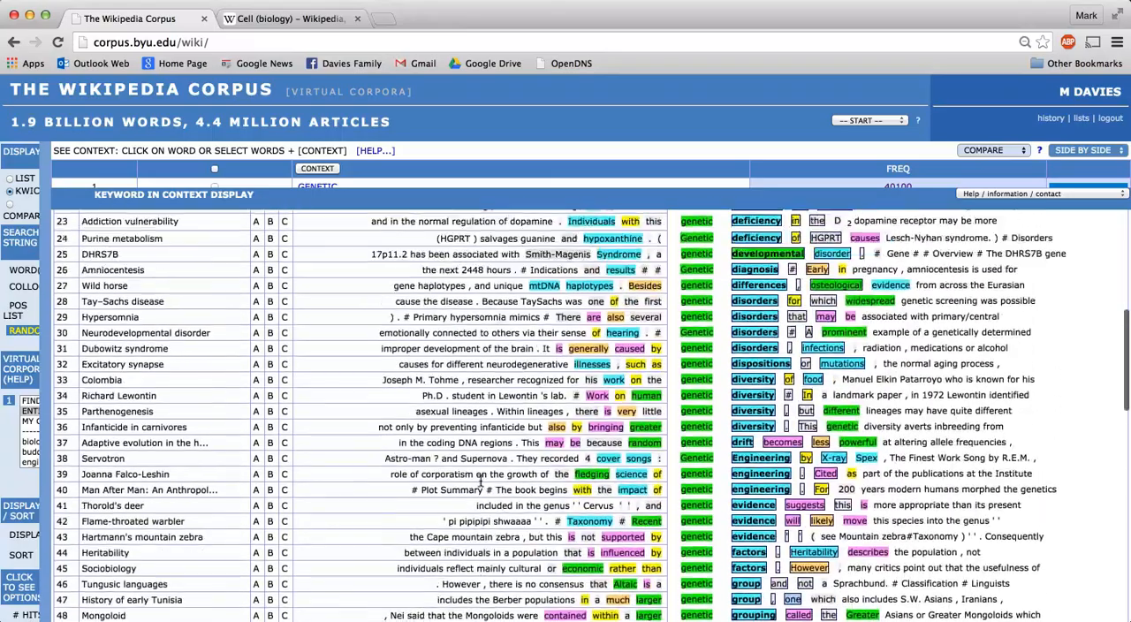
scroll(480, 481, down, 1)
scroll(480, 481, down, 17)
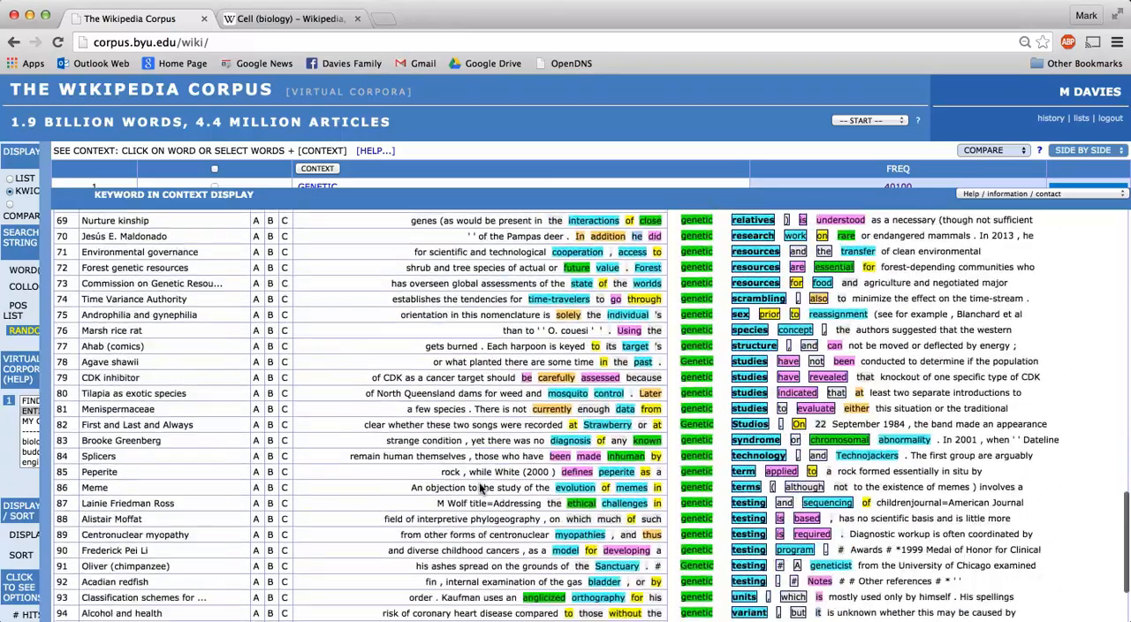
Repeat the KWIC search for genetic in the biology corpus and look through the lines for the words that follow it
click(44, 370)
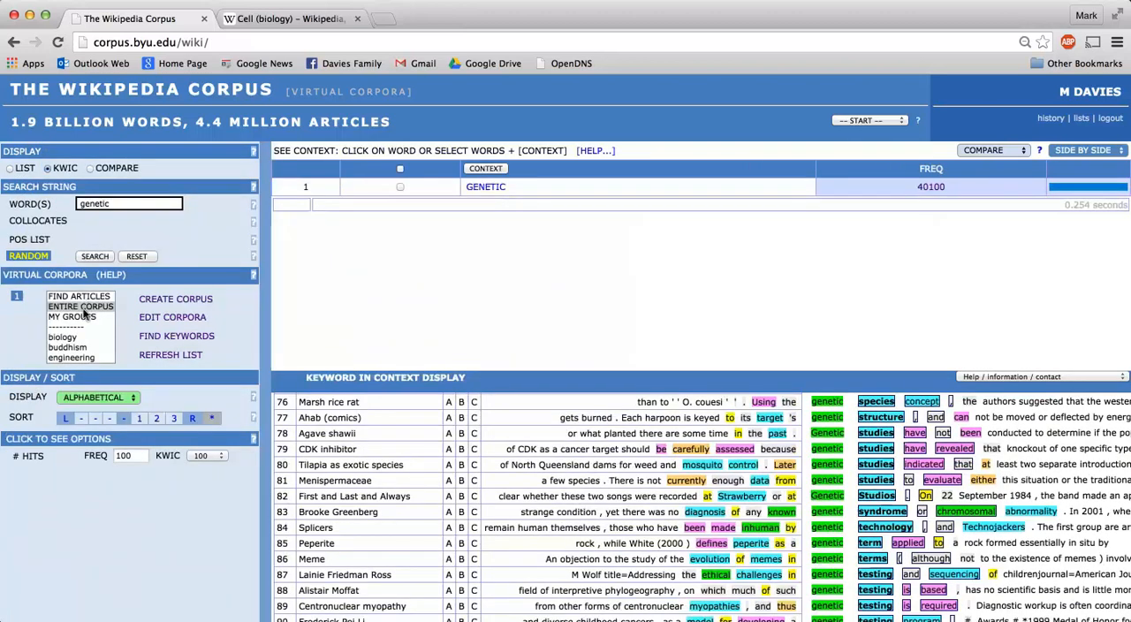
click(63, 336)
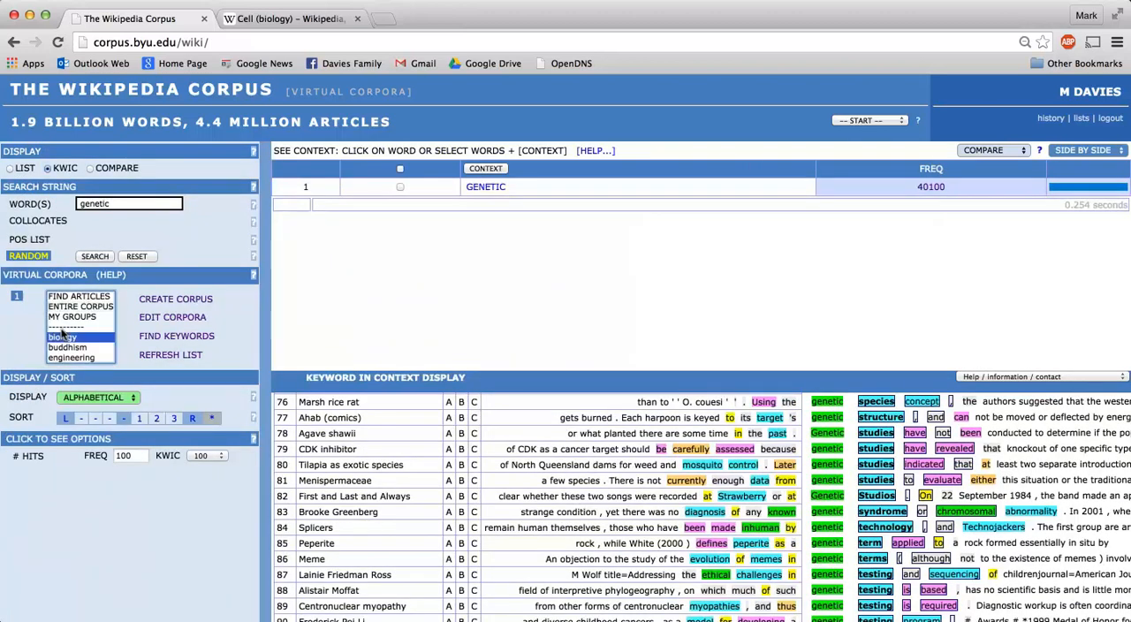
click(94, 256)
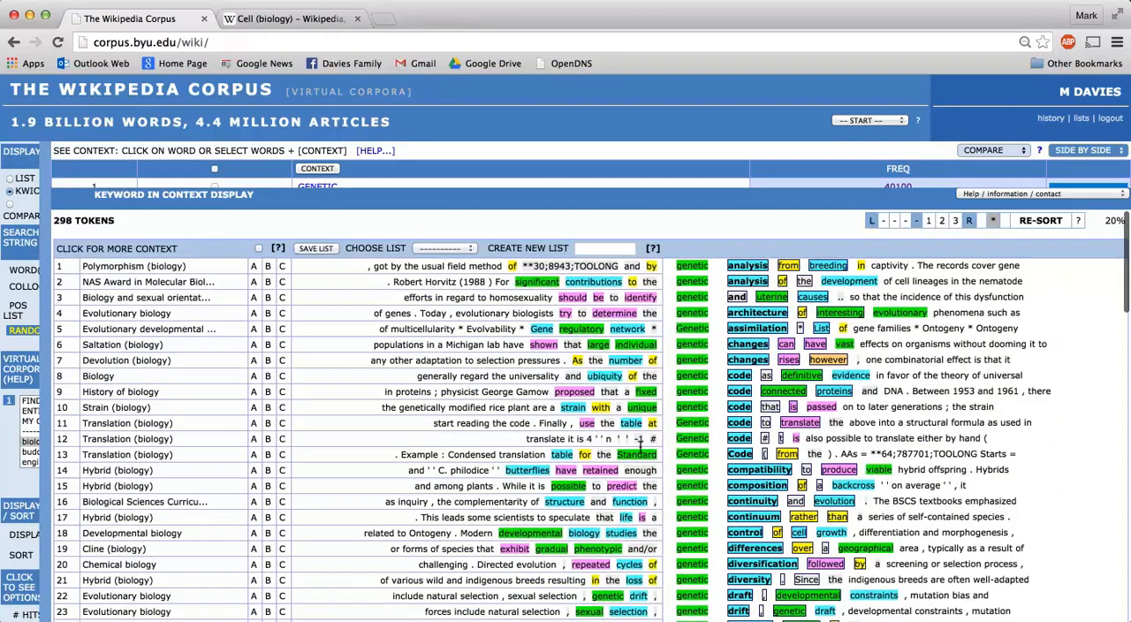
scroll(639, 448, down, 3)
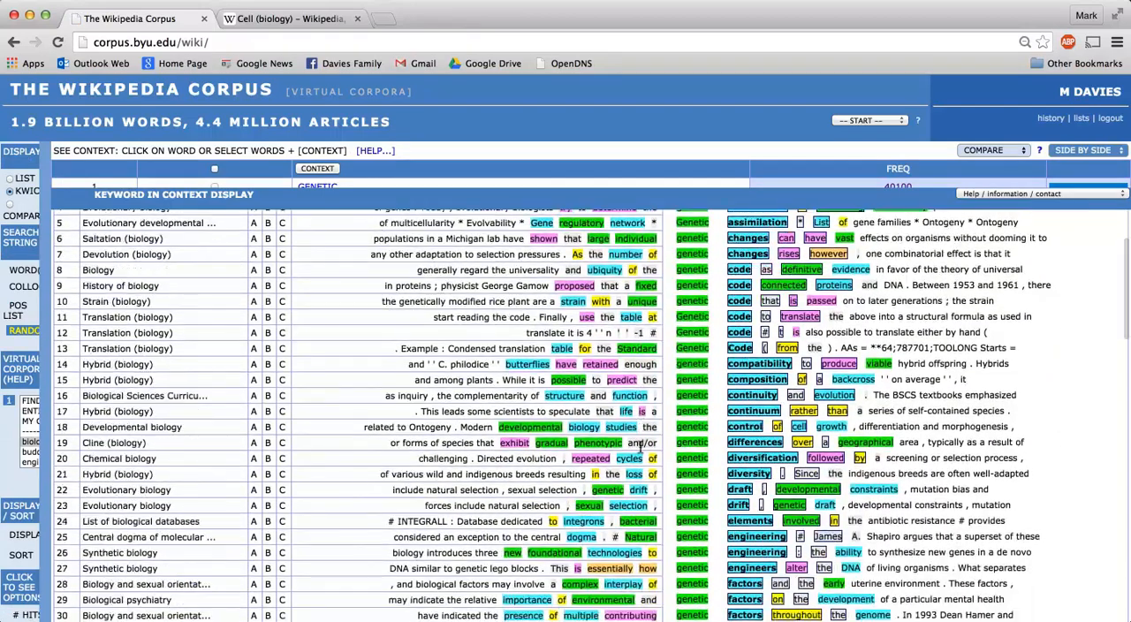
scroll(639, 447, down, 4)
scroll(641, 453, down, 10)
scroll(639, 447, down, 5)
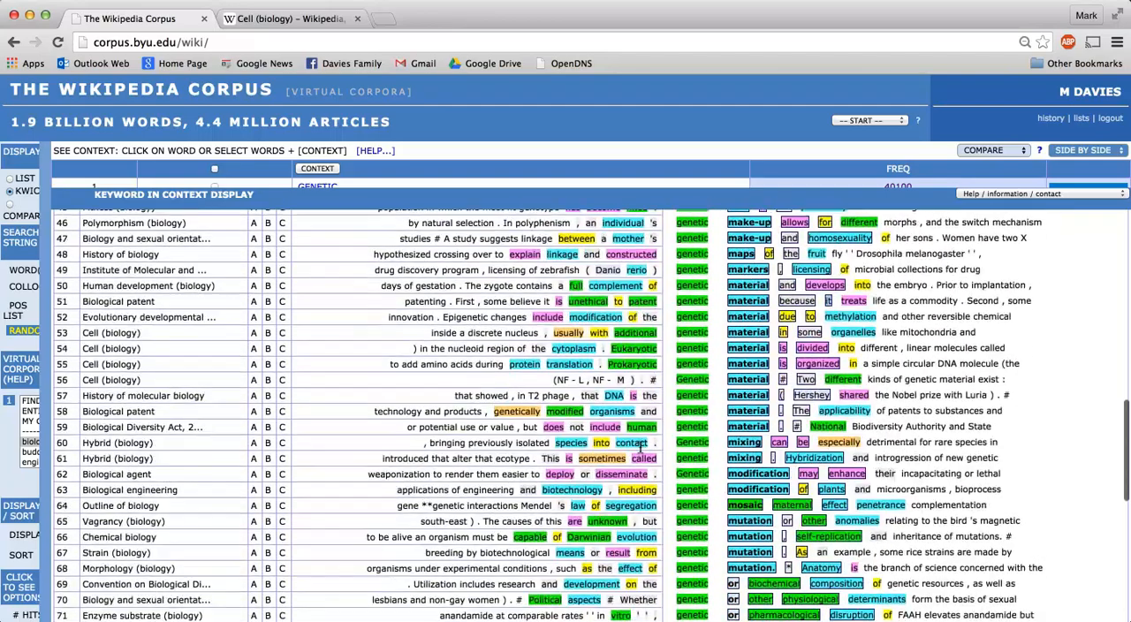
Reset the form and search the biology corpus for collocates of genetic within four words on either side
mouse_move(35, 334)
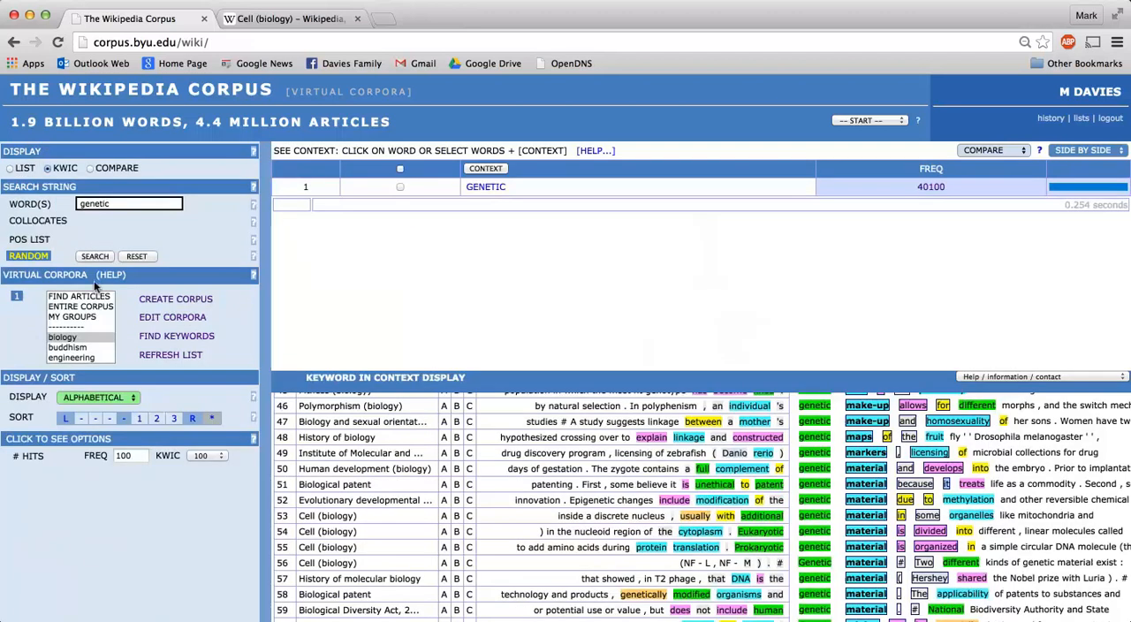
click(141, 257)
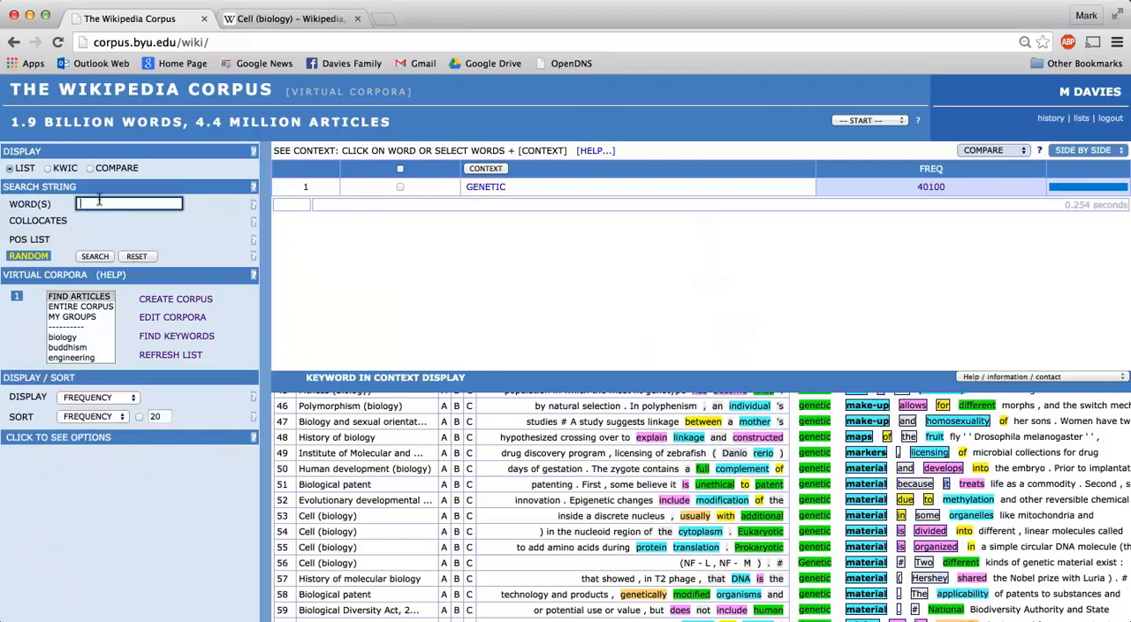
text(genetic)
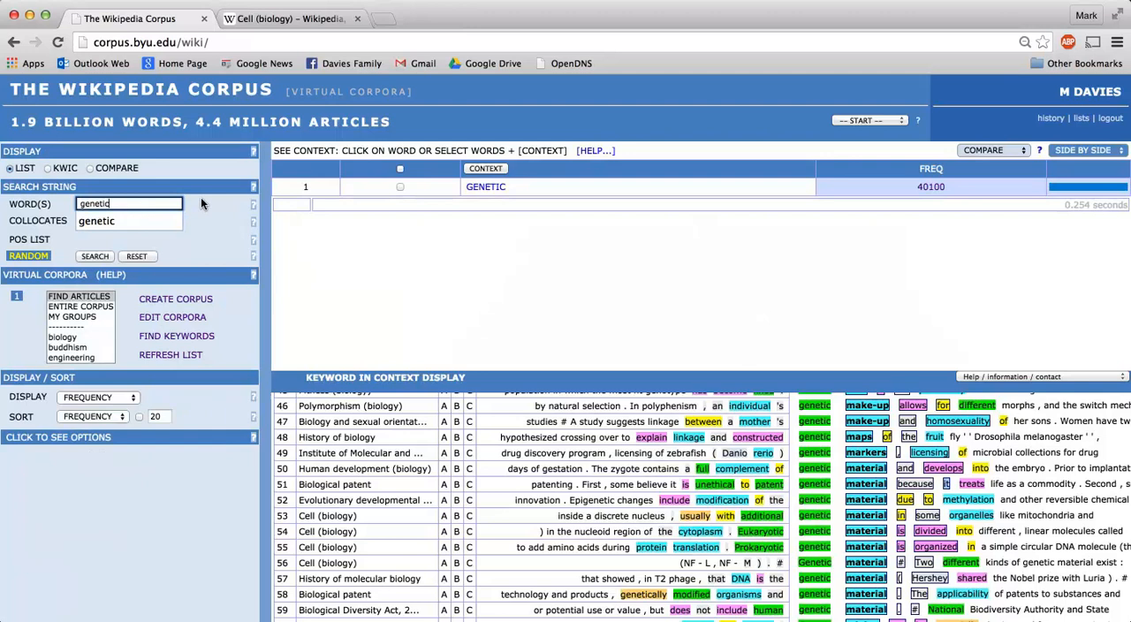
click(201, 204)
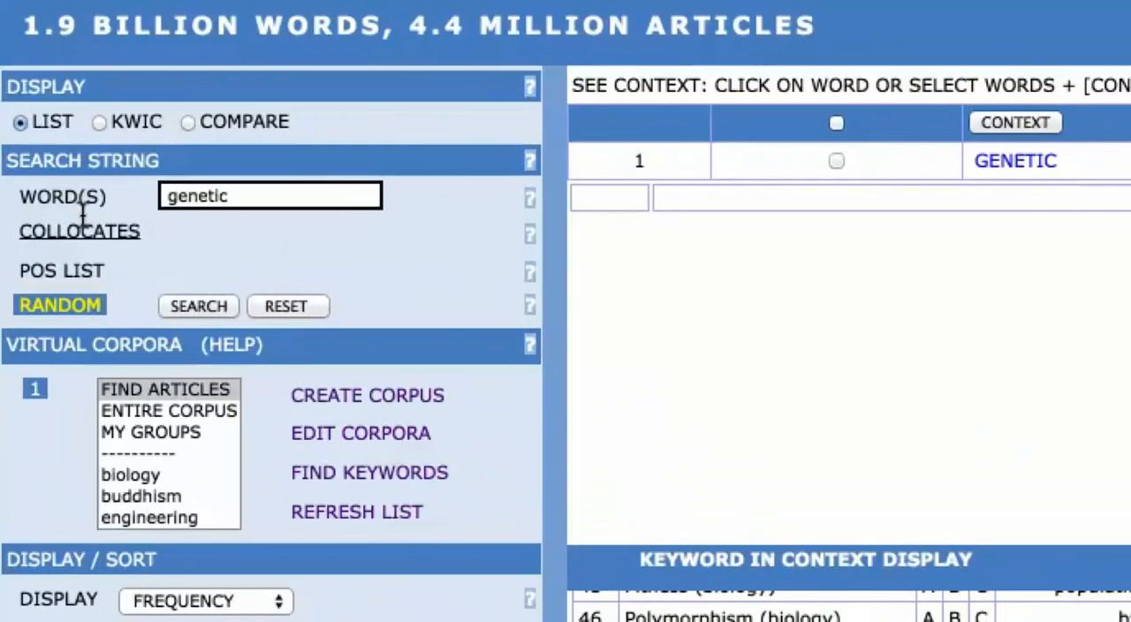
click(39, 218)
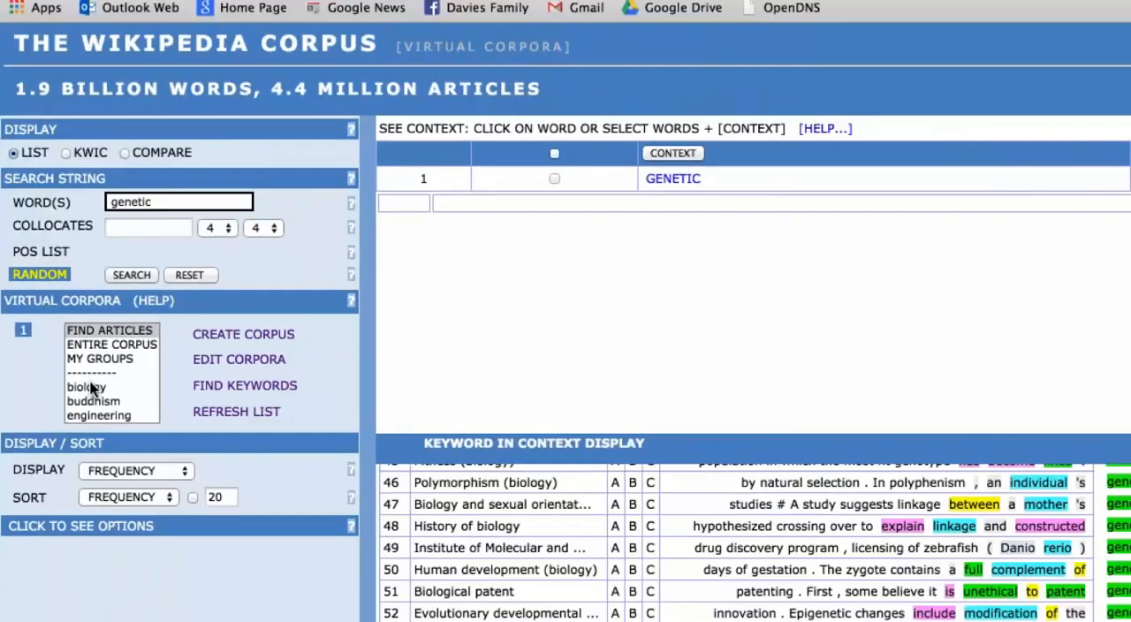
click(133, 475)
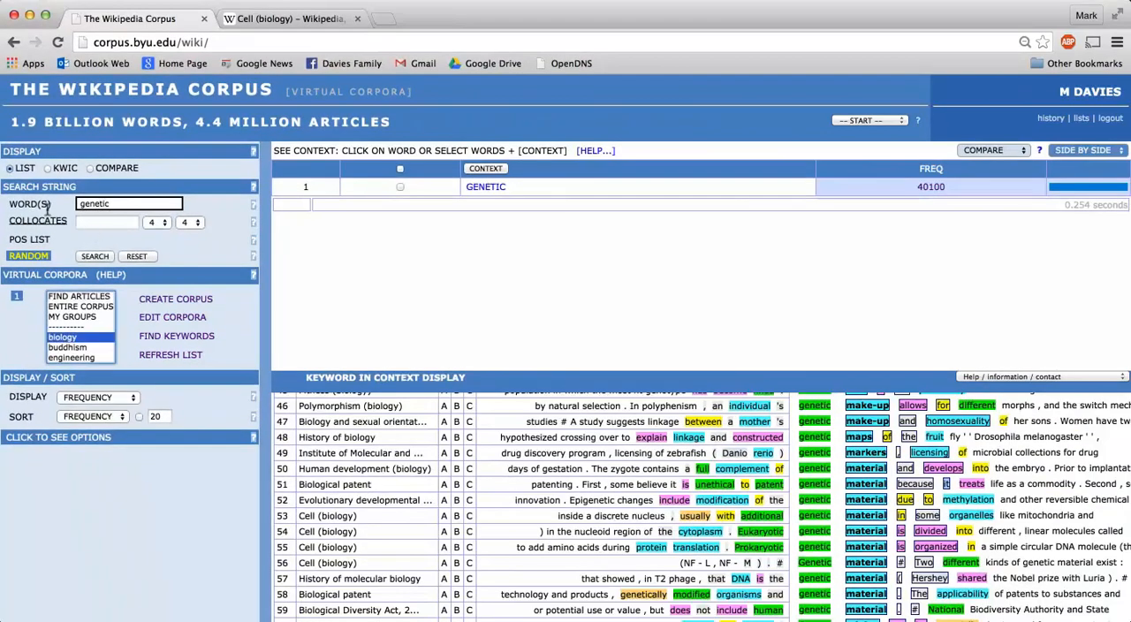
click(94, 255)
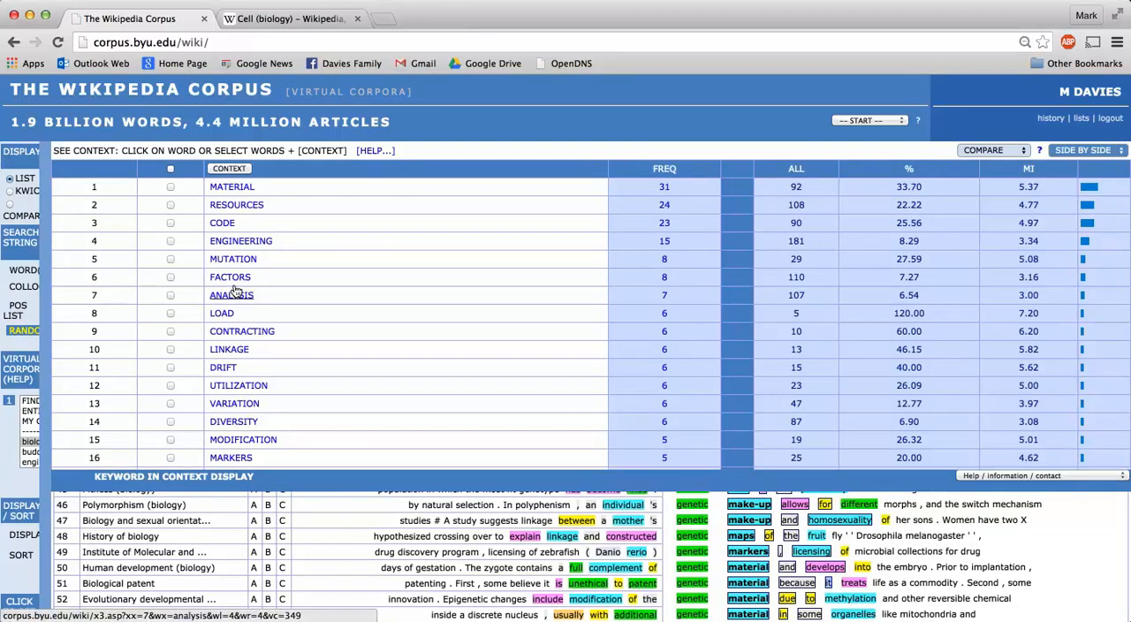
View the concordance lines for material near genetic, and check the source article Biological warfare on Wikipedia before returning to the corpus
click(233, 186)
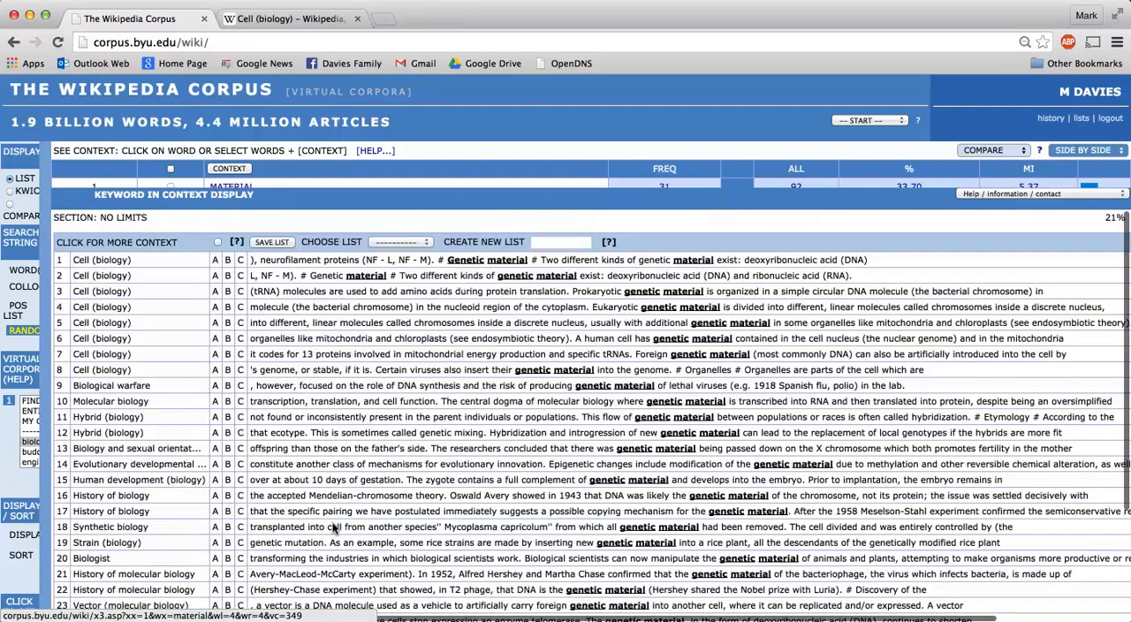
scroll(332, 529, down, 3)
scroll(332, 528, up, 3)
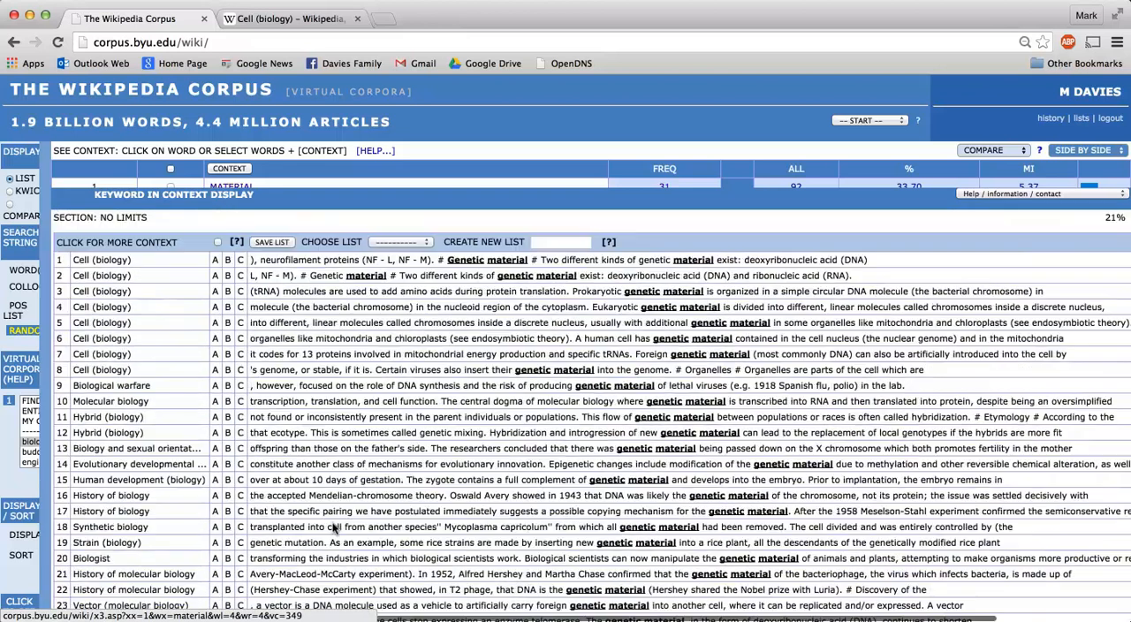
click(137, 384)
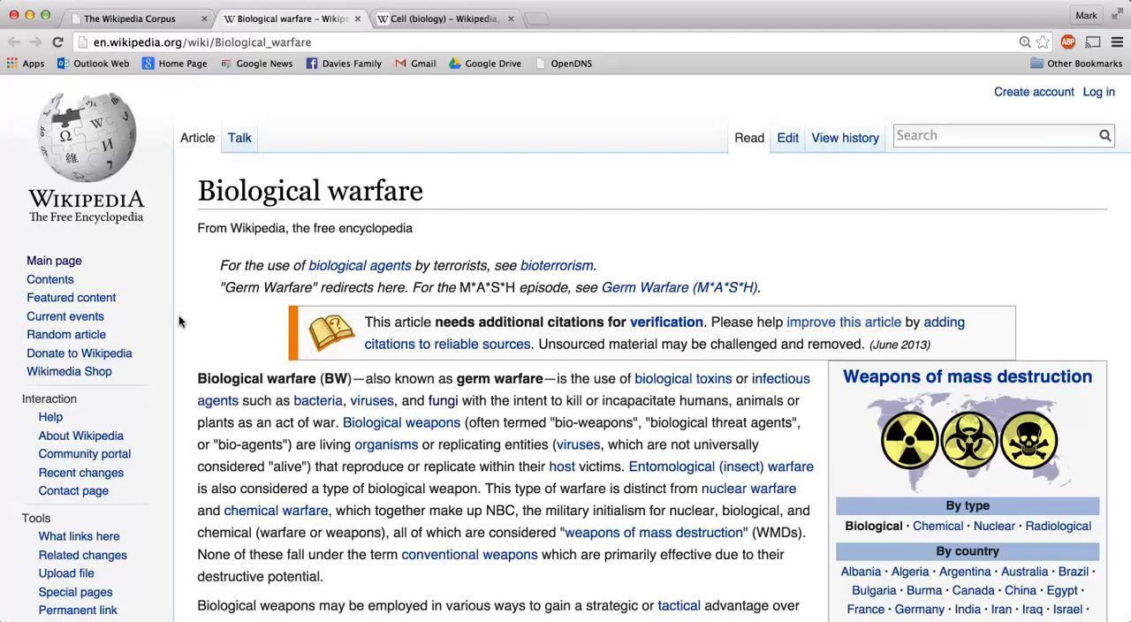
click(357, 19)
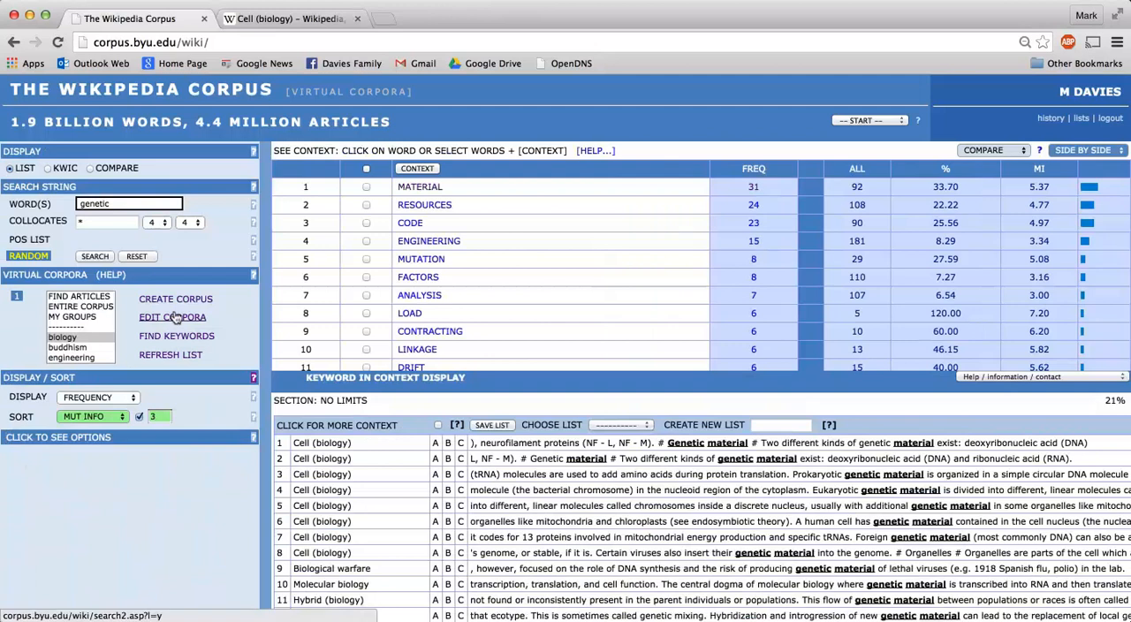
Open the biology corpus from the list of virtual corpora and look through its articles
click(174, 317)
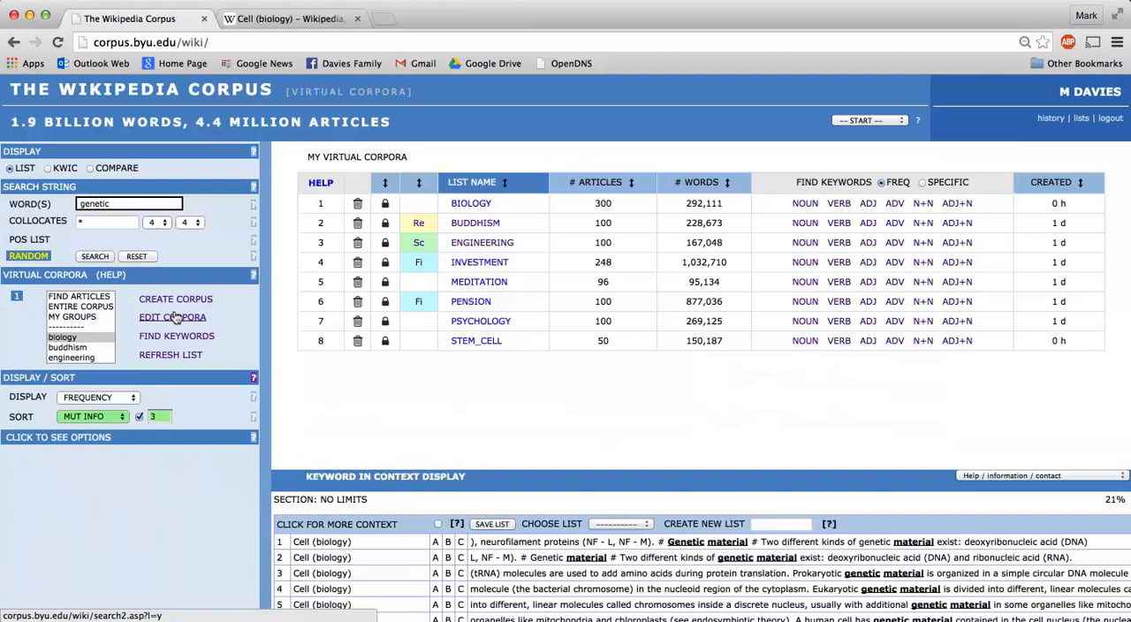
click(176, 318)
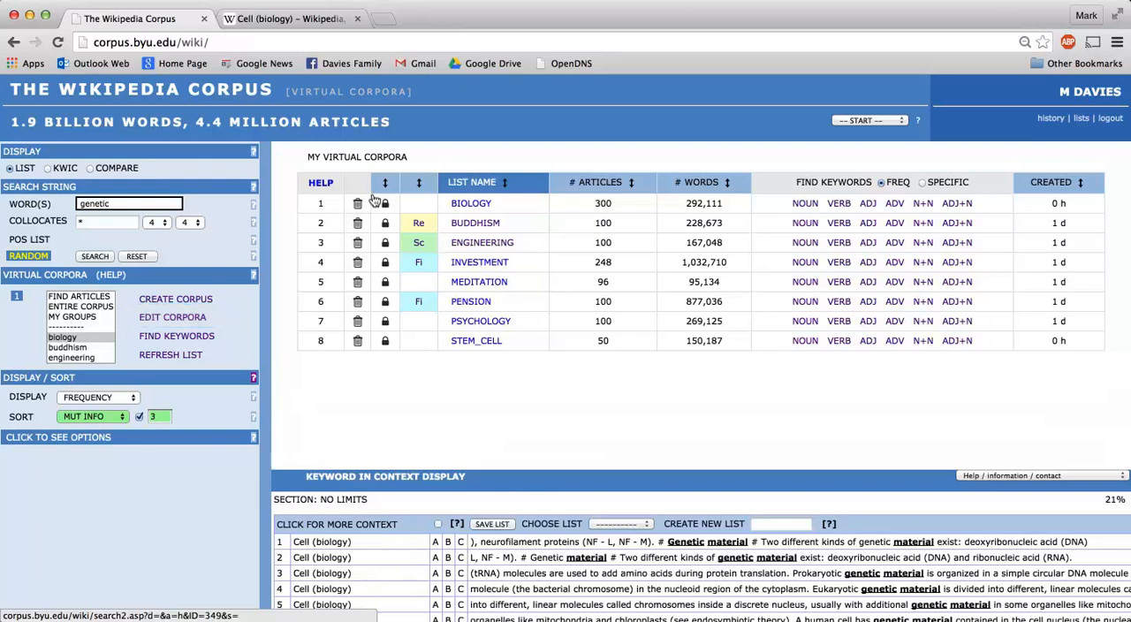
click(466, 204)
scroll(453, 357, down, 5)
scroll(452, 357, down, 15)
scroll(452, 357, up, 8)
scroll(452, 357, up, 10)
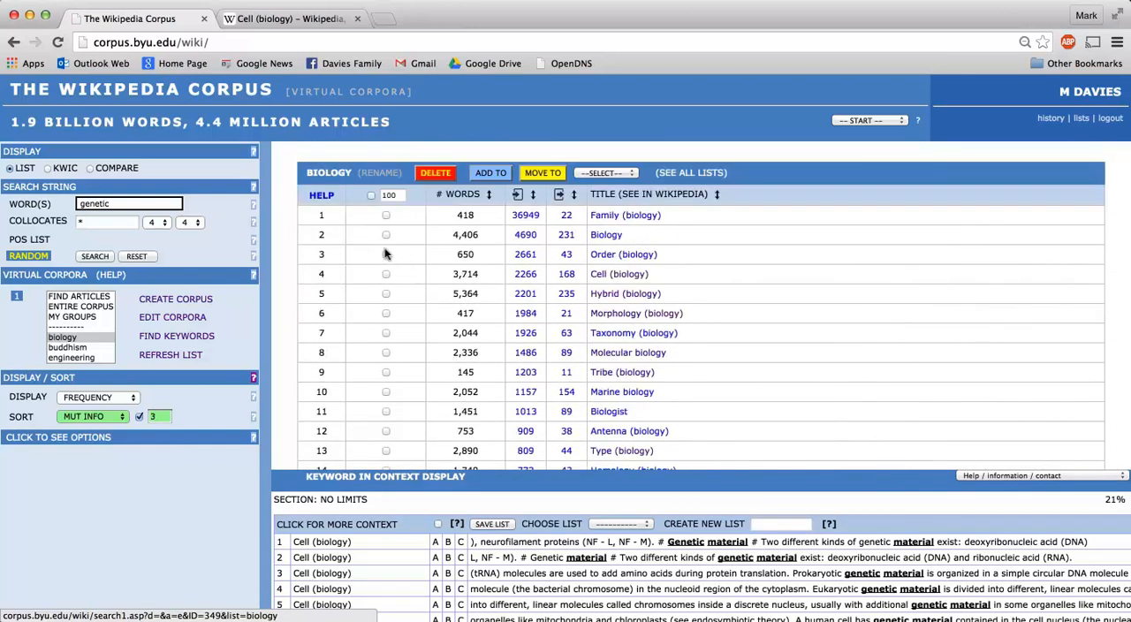
Check the Order (biology) article on Wikipedia, and select the Order, Morphology and Taxonomy articles in the biology corpus
click(603, 253)
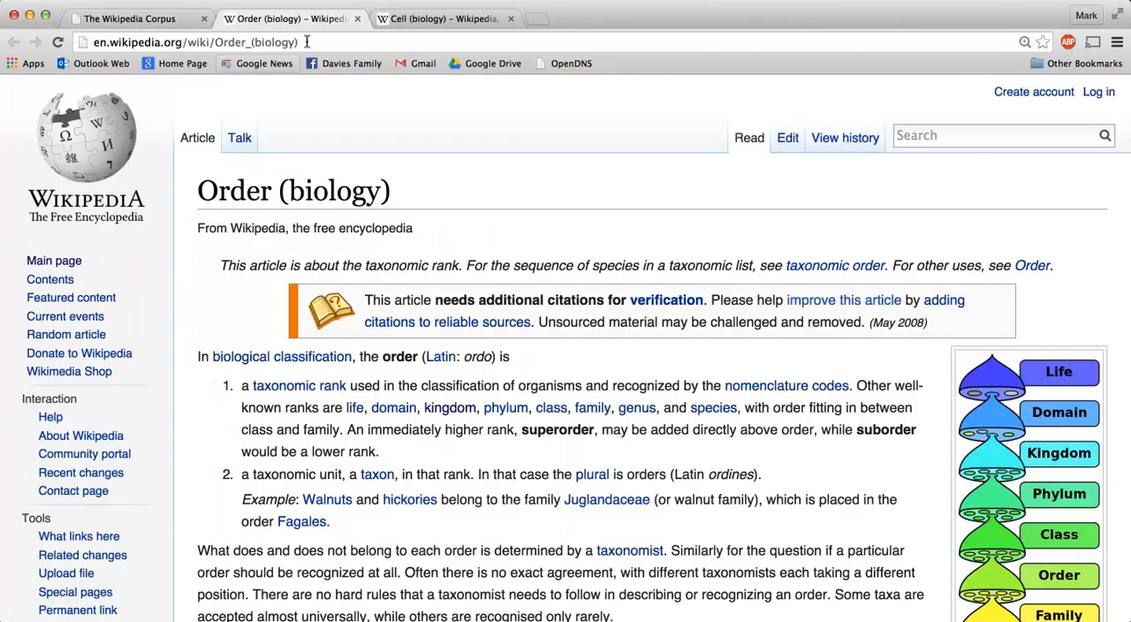
click(357, 18)
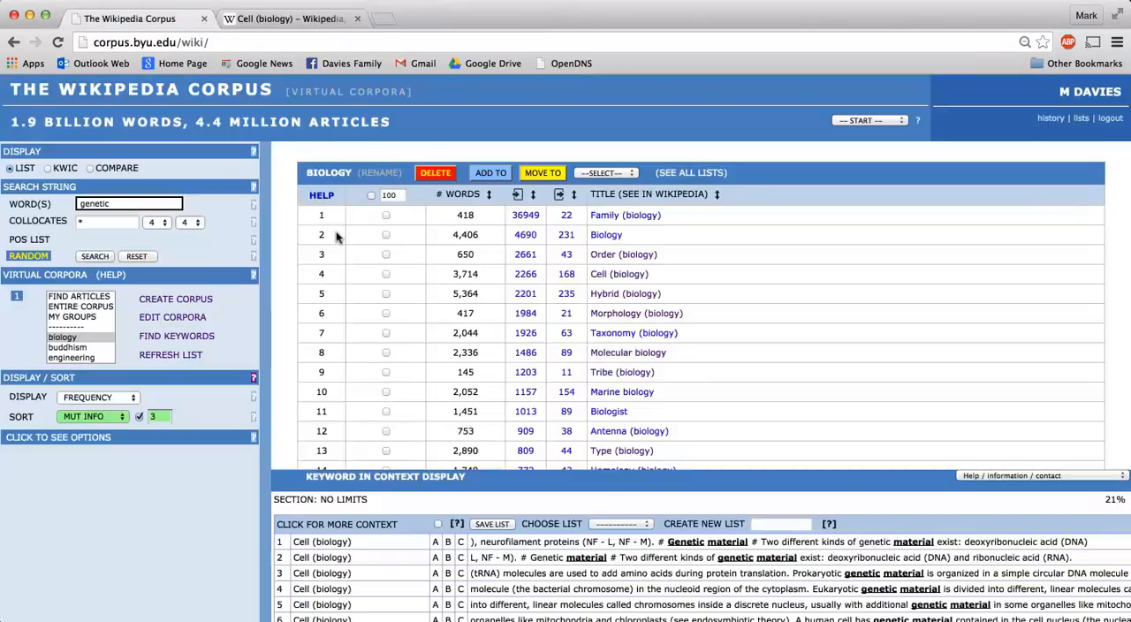
click(385, 254)
click(386, 312)
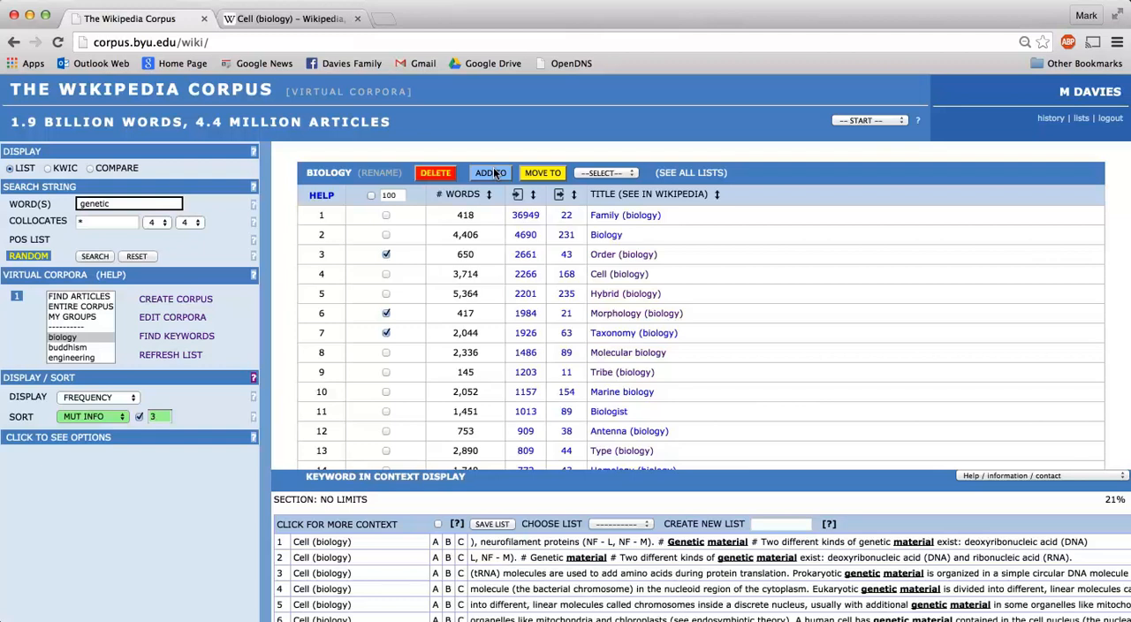
Return to the list of virtual corpora and examine the group labels assigned to the corpora
click(168, 315)
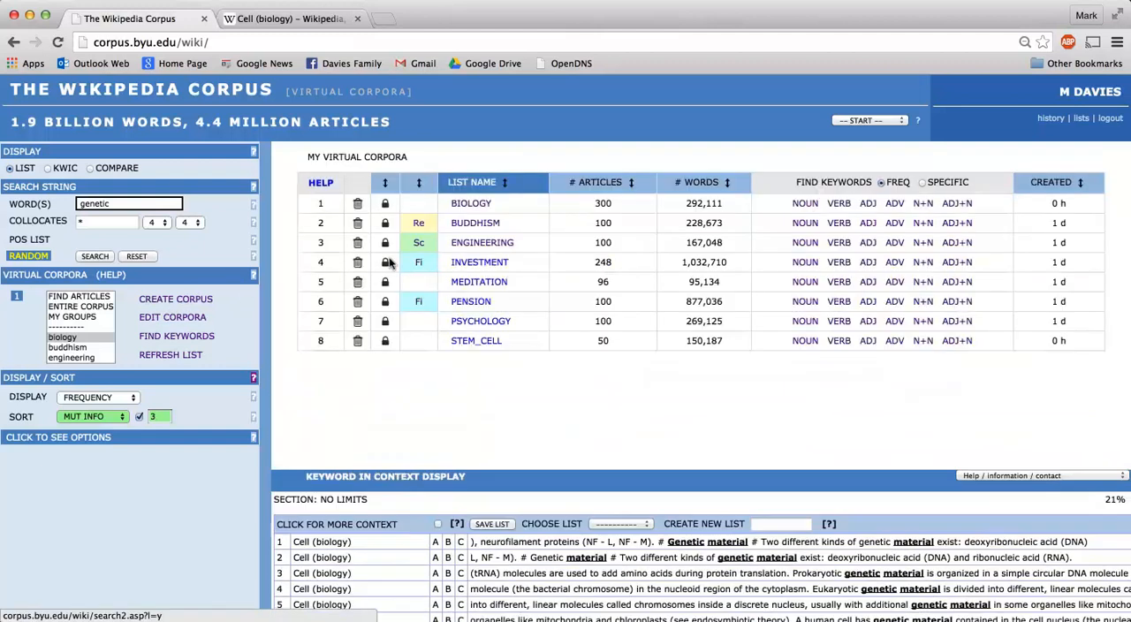
click(418, 222)
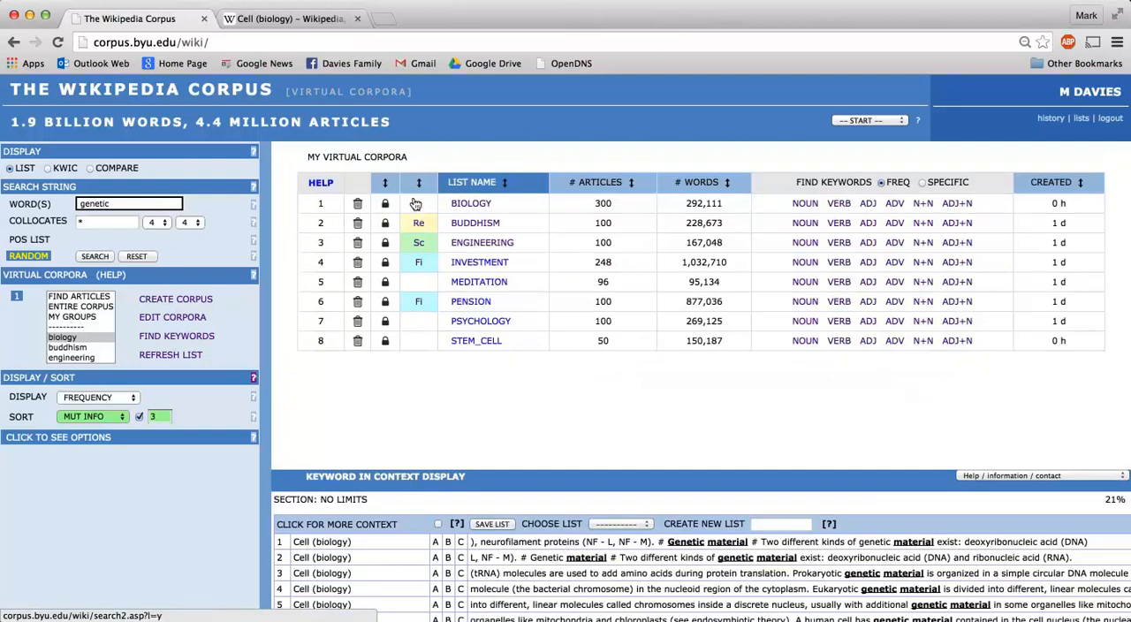